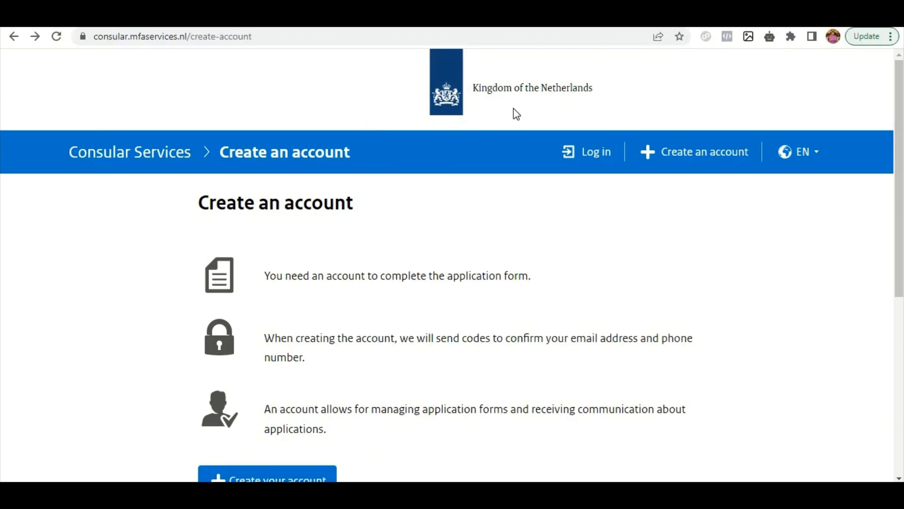
Look over the account requirements and start creating a new Consular Services account.
scroll(114, 294, "down", 4)
scroll(114, 294, "up", 1)
scroll(114, 294, "up", 3)
left_click(673, 156)
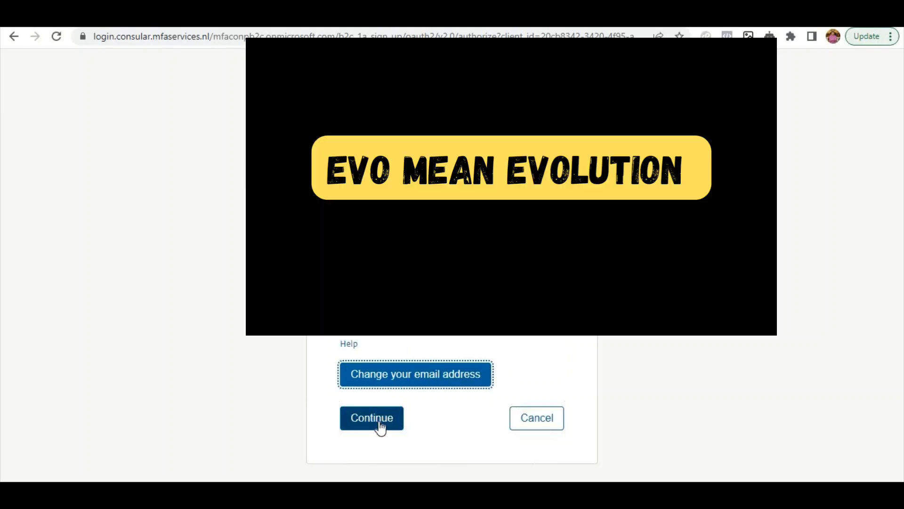
Continue past the email address confirmation and go through the password and name fields of the new account.
left_click(378, 420)
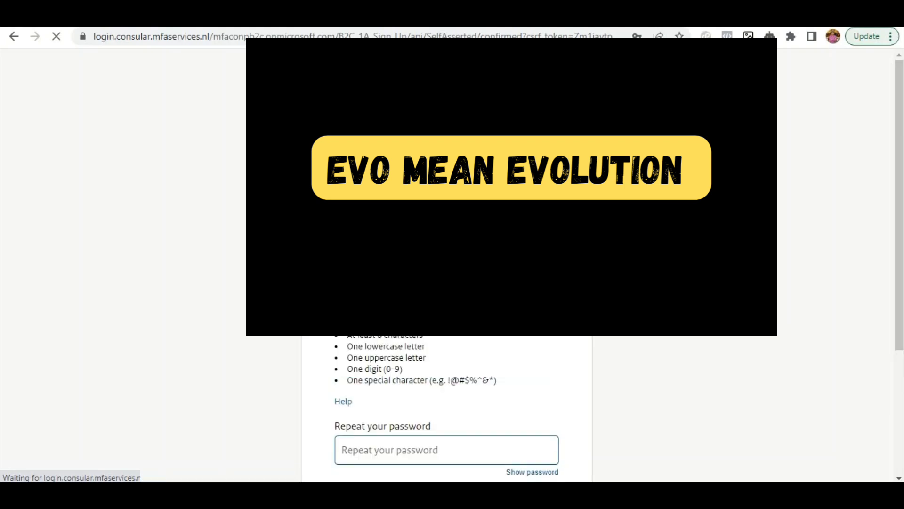
scroll(446, 405, "down", 2)
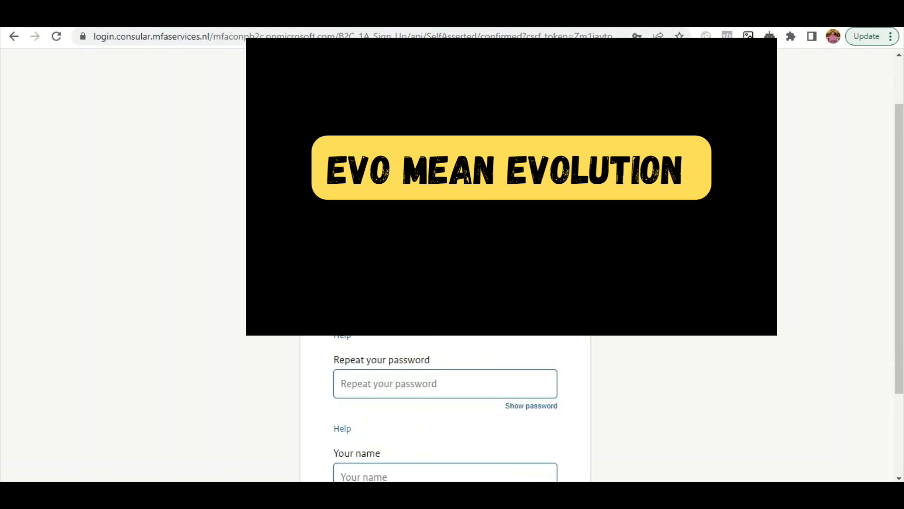
scroll(381, 266, "down", 4)
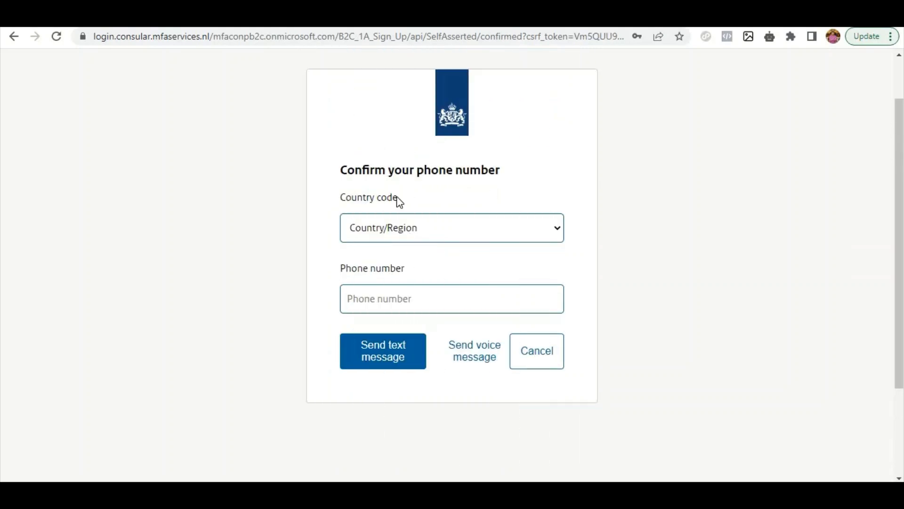
Open the country code choices for the phone number and submit the phone number confirmation.
left_click(379, 229)
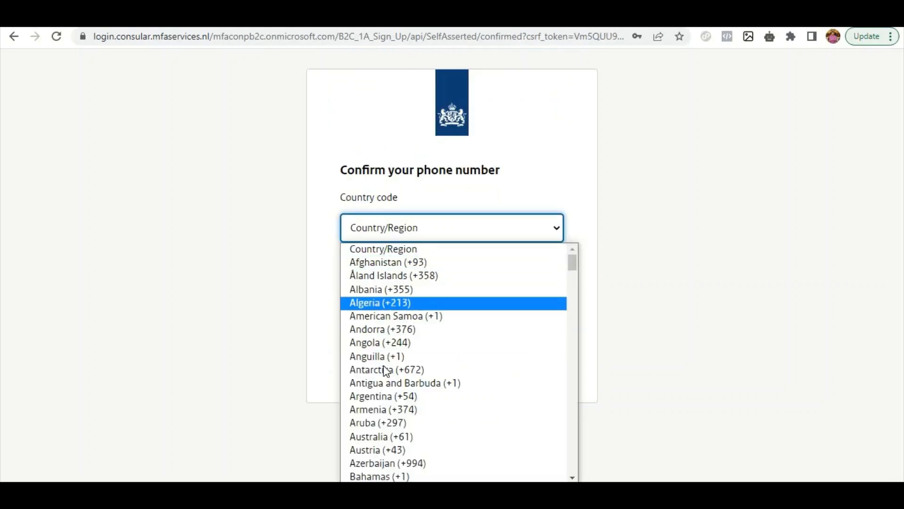
left_click(374, 299)
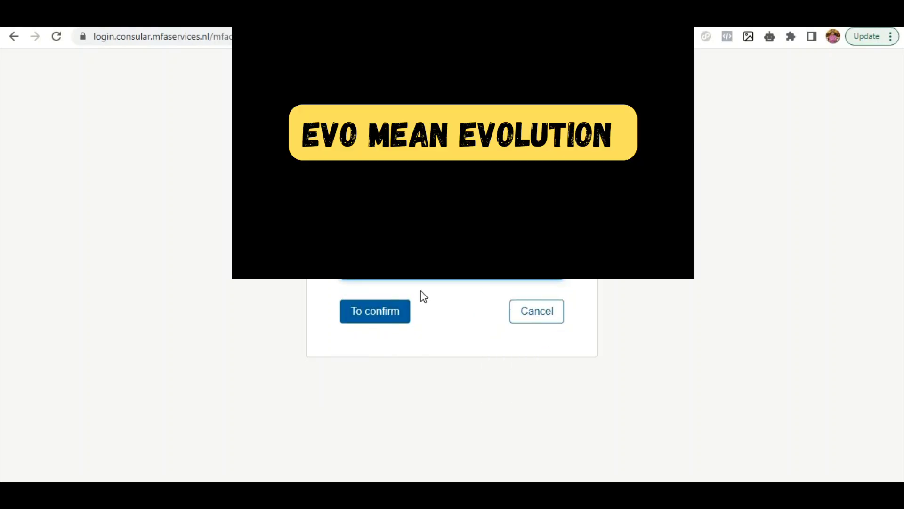
left_click(367, 318)
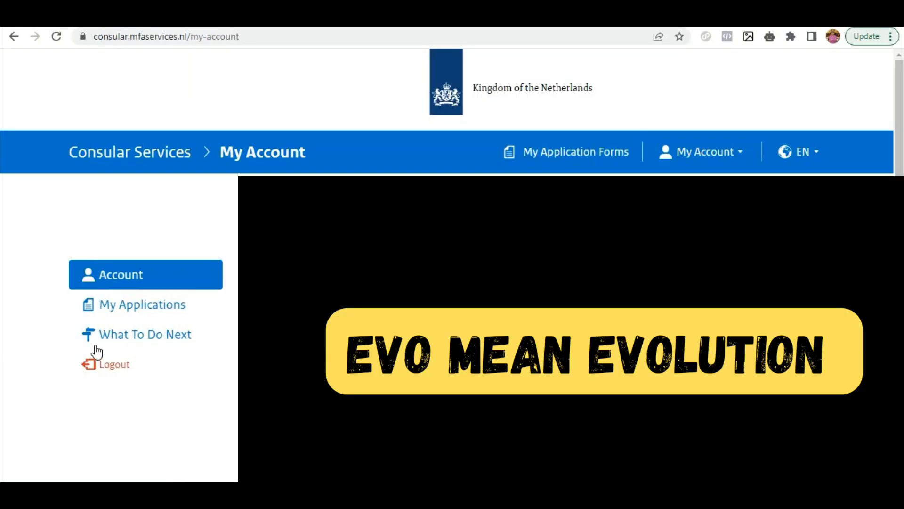
Go to the account's applications, set the country of application to Pakistan in the short-stay Schengen visa form, and continue to Personal Details.
left_click(139, 312)
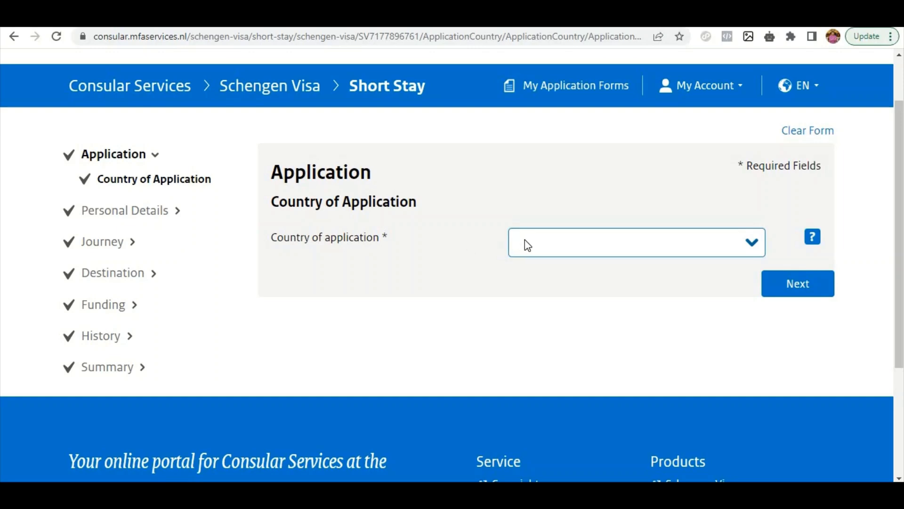
left_click(527, 245)
type("pak")
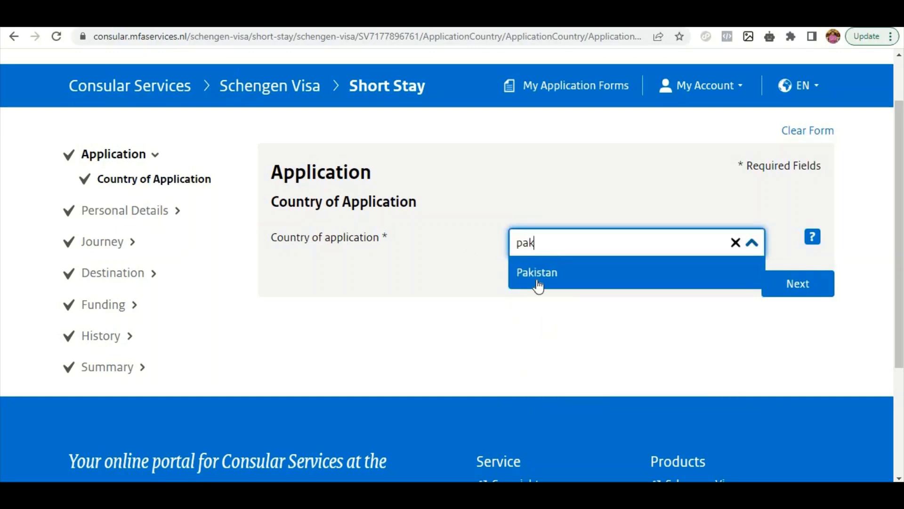
left_click(572, 283)
left_click(816, 291)
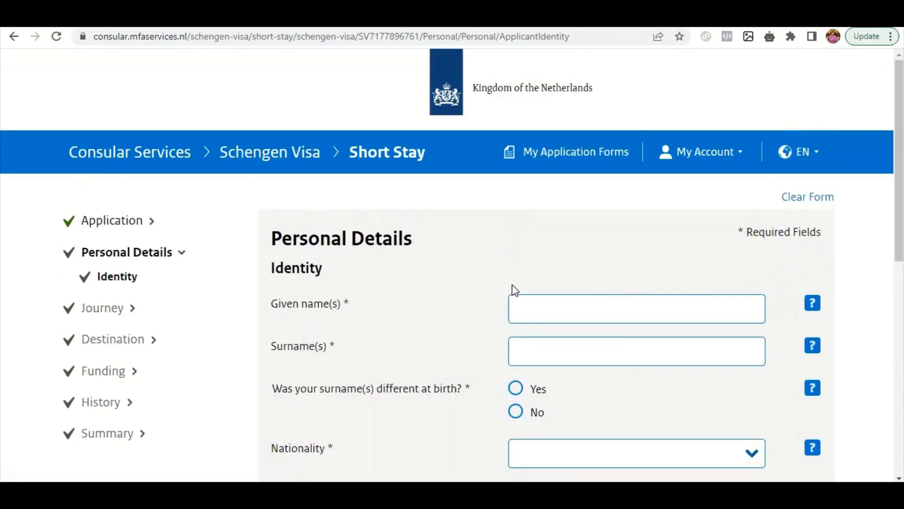
On the Identity page, answer No to a different surname at birth, set gender Male and civil status Single, and continue.
scroll(349, 200, "down", 2)
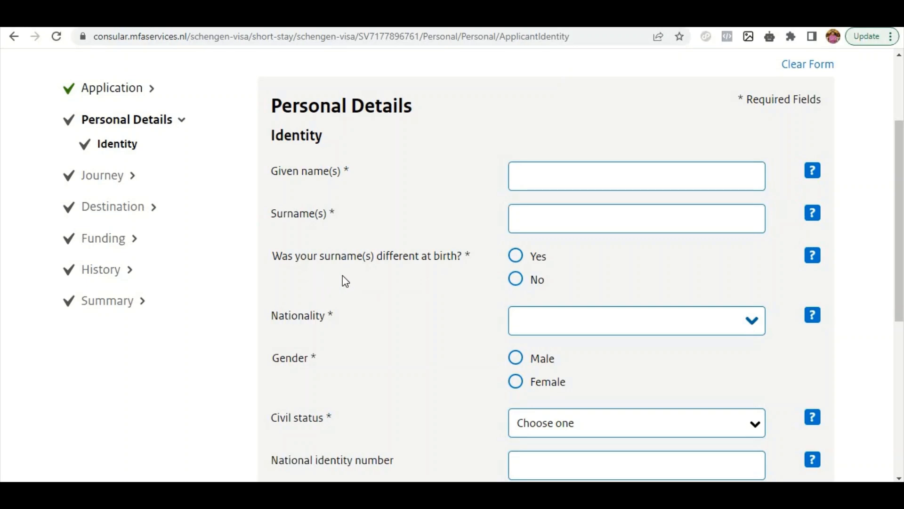
left_click(518, 261)
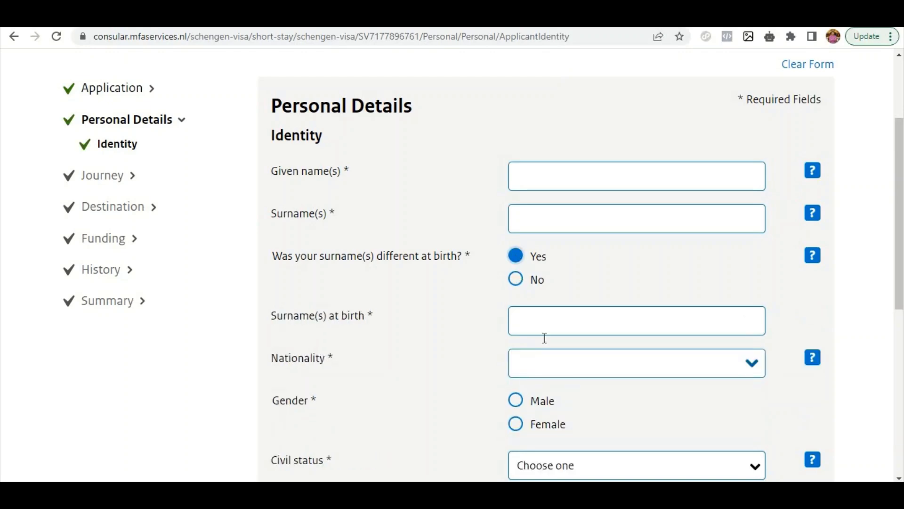
left_click(516, 280)
scroll(515, 282, "down", 2)
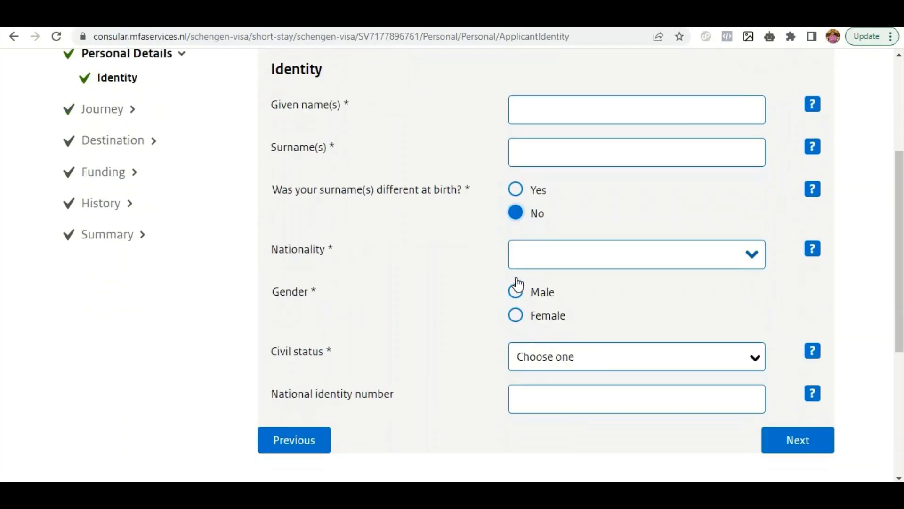
left_click(515, 292)
scroll(475, 296, "down", 2)
scroll(474, 296, "down", 2)
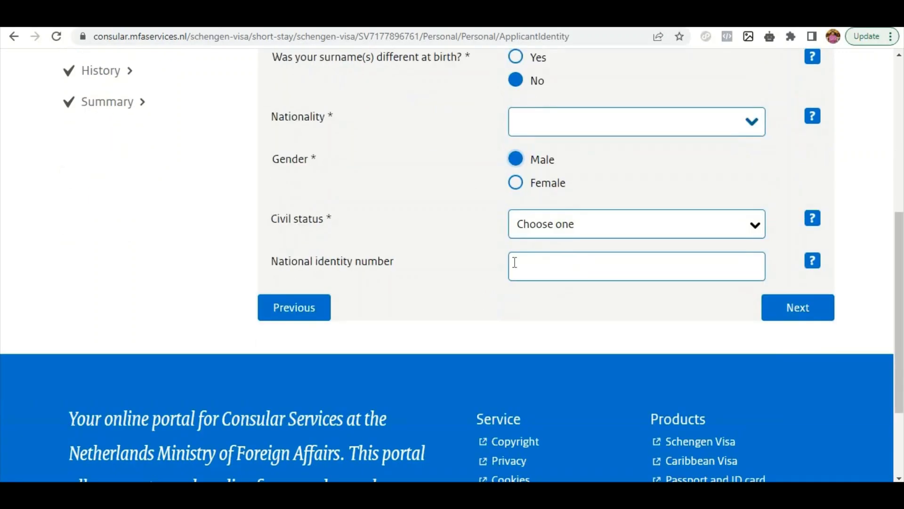
left_click(531, 231)
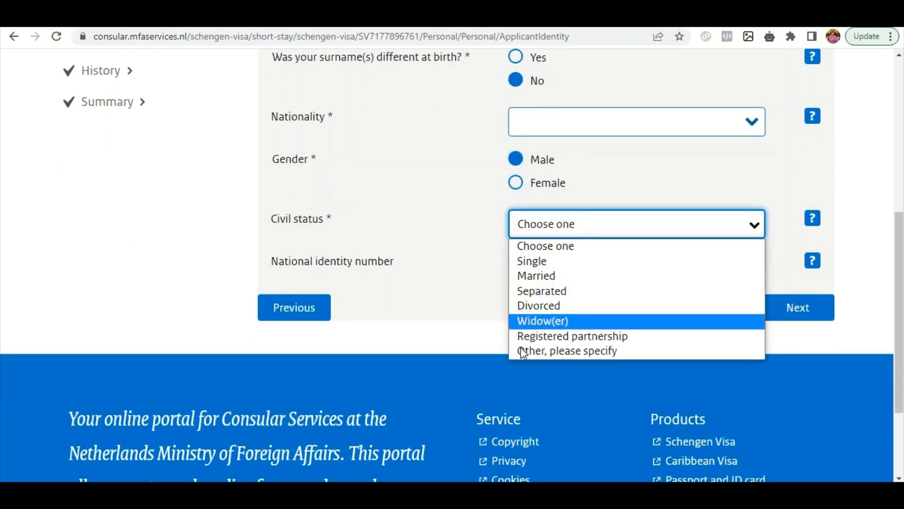
left_click(536, 263)
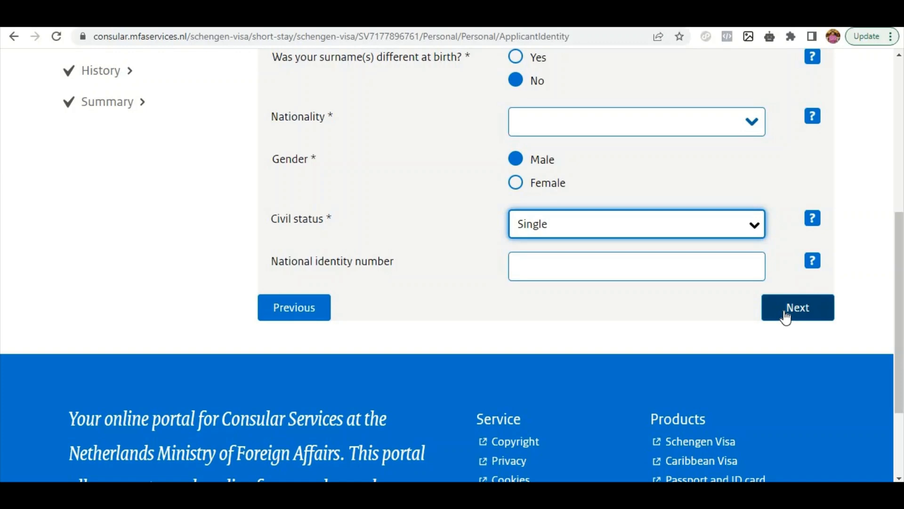
left_click(765, 316)
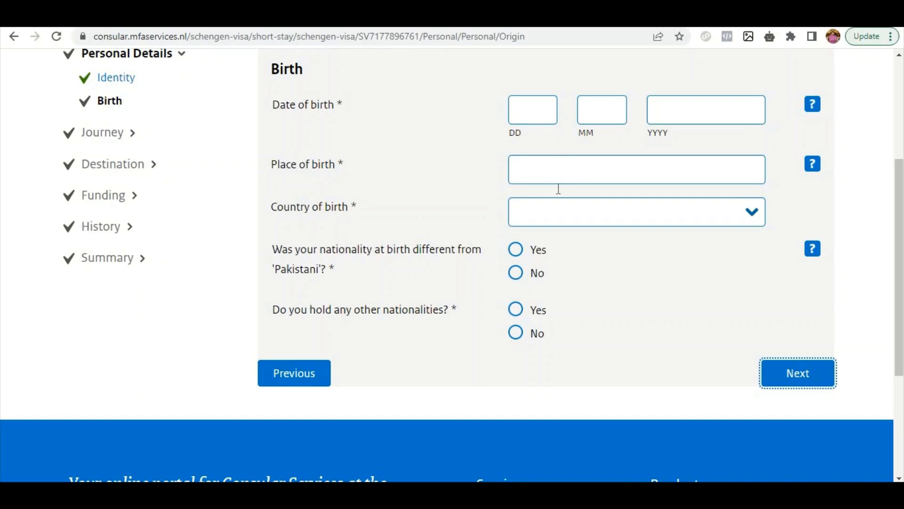
On the Birth page, answer No to a different nationality at birth and No to other nationalities, and continue.
left_click(554, 212)
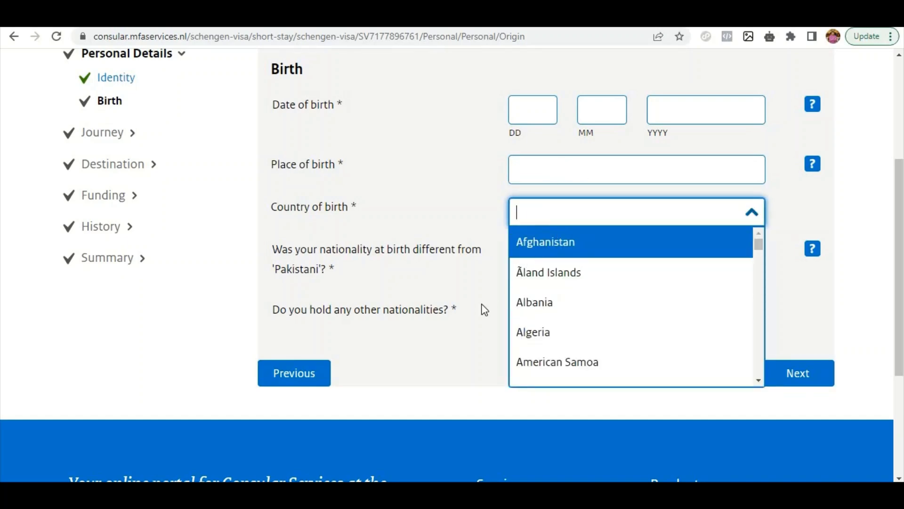
left_click(501, 315)
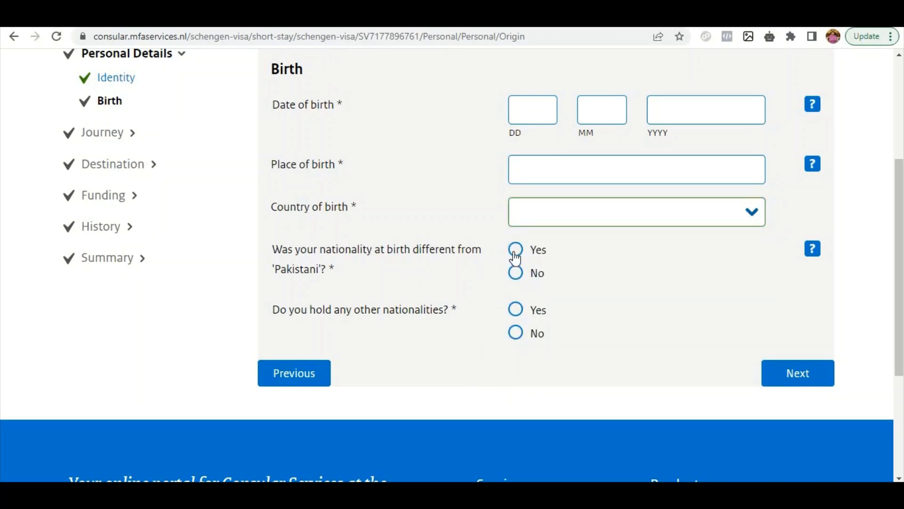
left_click(515, 254)
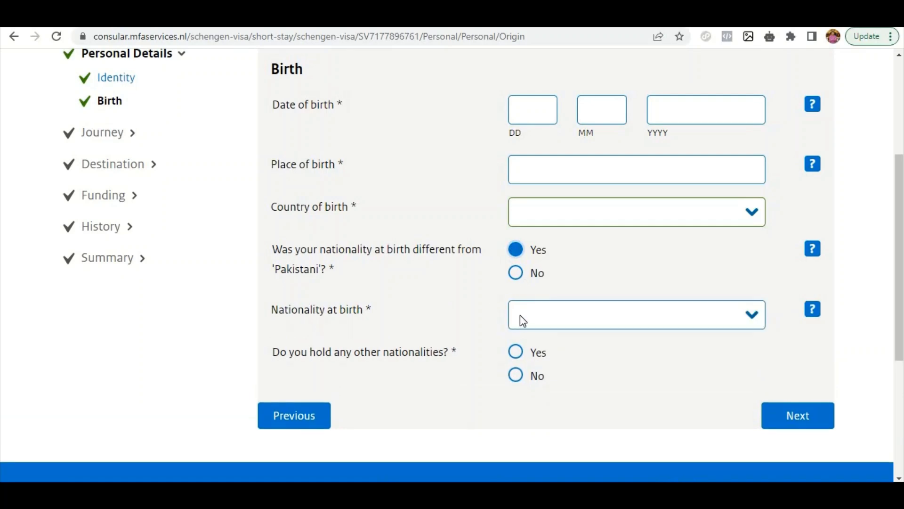
left_click(520, 314)
left_click_drag(467, 265, 466, 249)
left_click(516, 270)
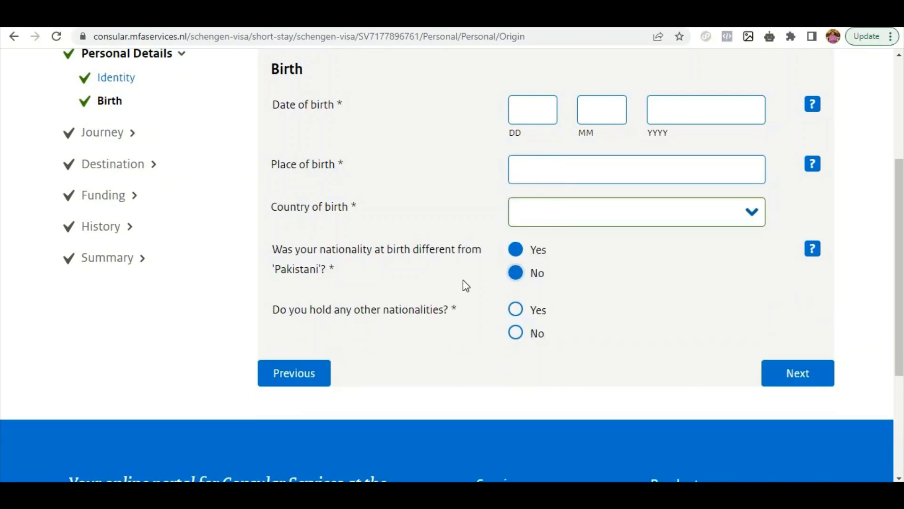
scroll(463, 279, "down", 1)
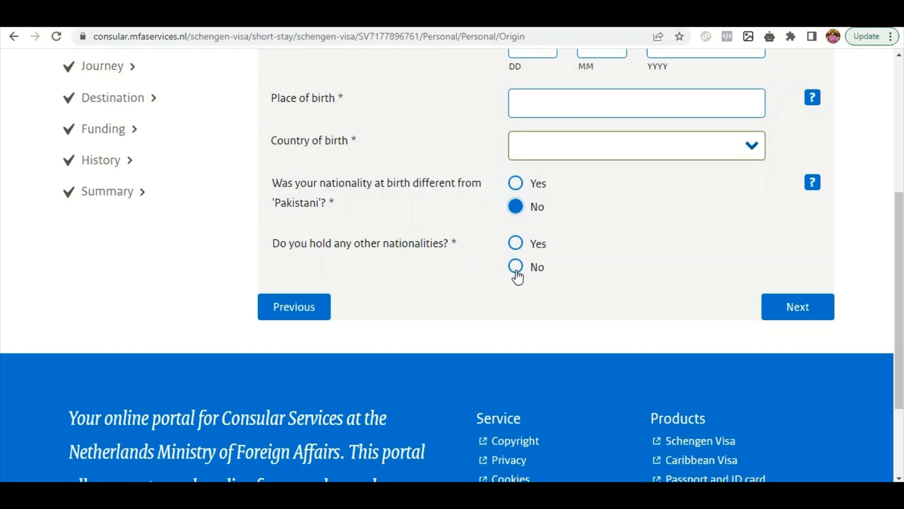
left_click(517, 268)
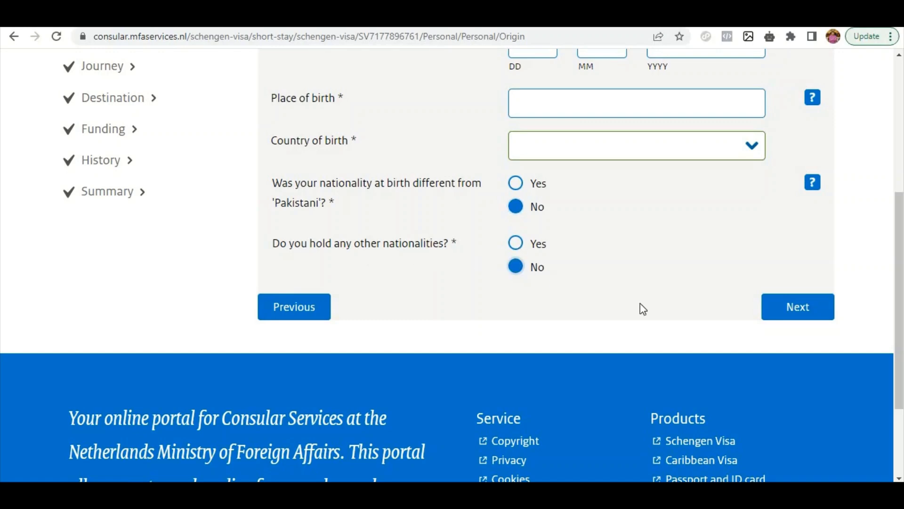
left_click(798, 313)
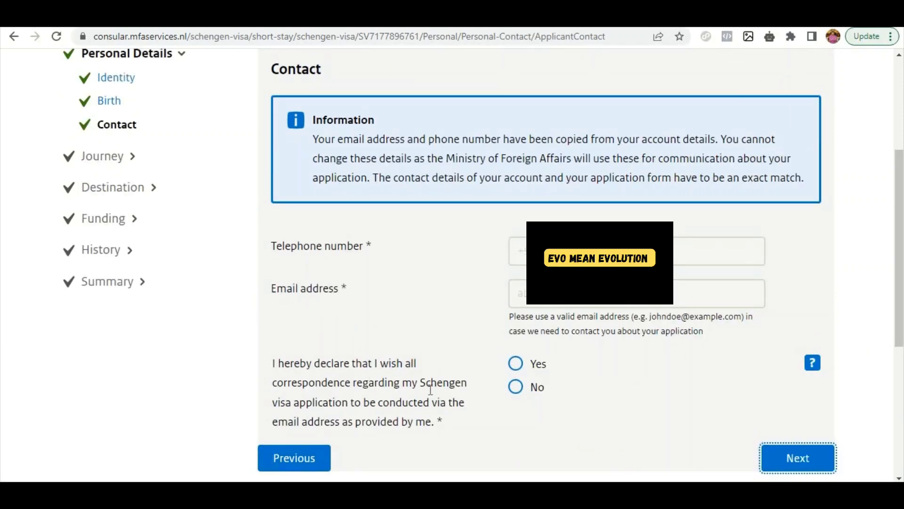
Answer Yes to conducting all visa correspondence by email, continue to the Address page and go through its fields.
left_click(516, 370)
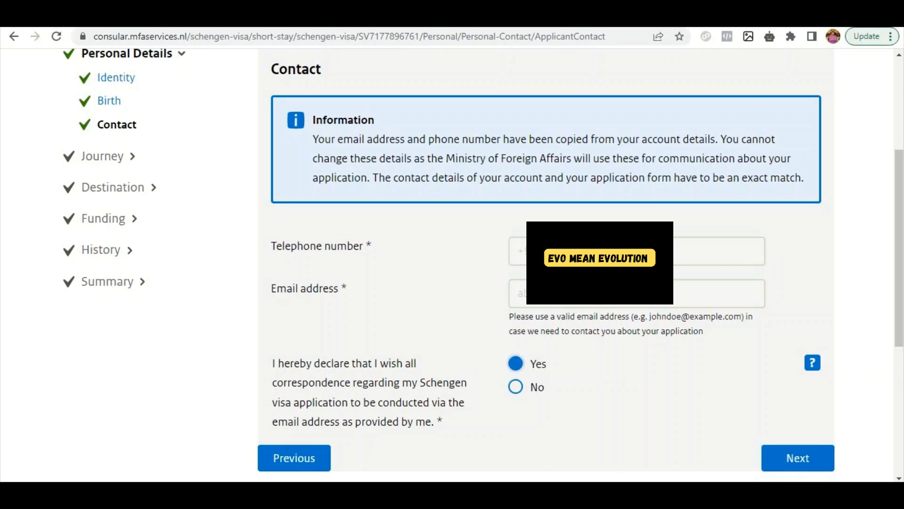
left_click(796, 464)
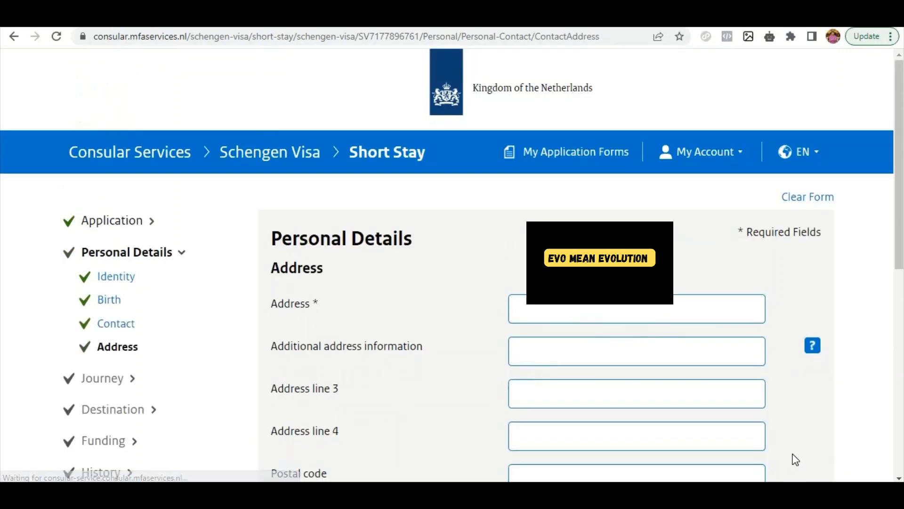
scroll(546, 183, "down", 3)
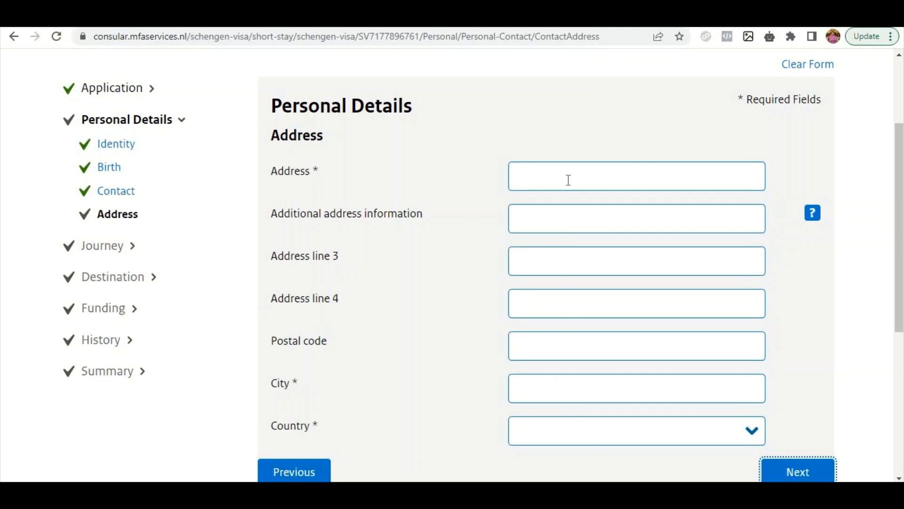
scroll(612, 353, "down", 1)
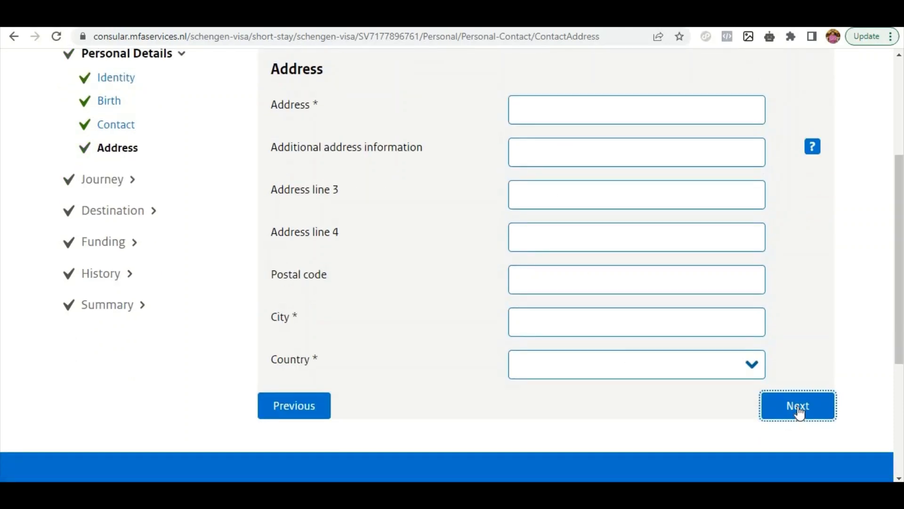
scroll(430, 358, "up", 1)
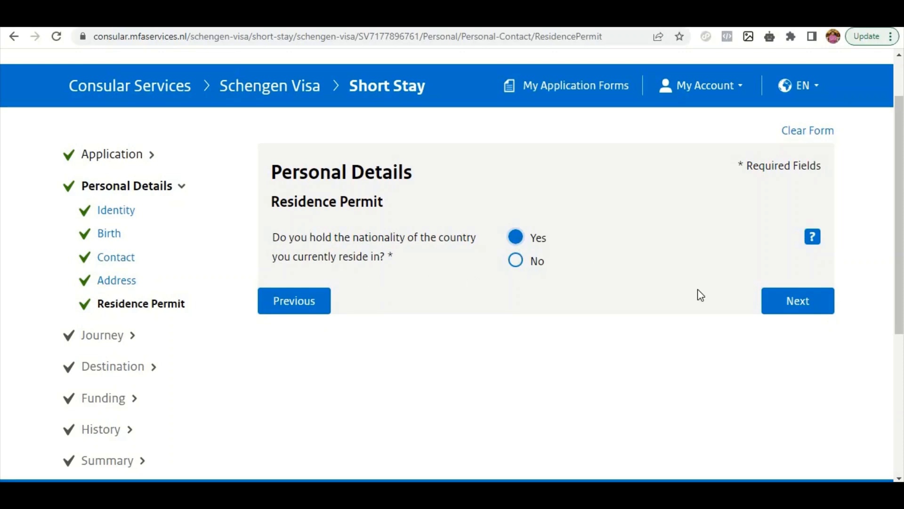
Continue past the Residence Permit page and choose Normal passport as the type of travel document.
left_click(818, 307)
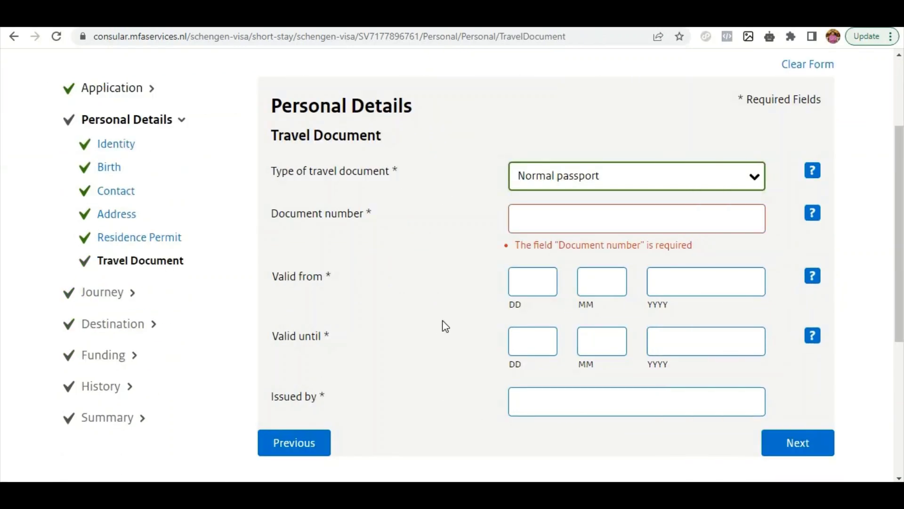
left_click(563, 177)
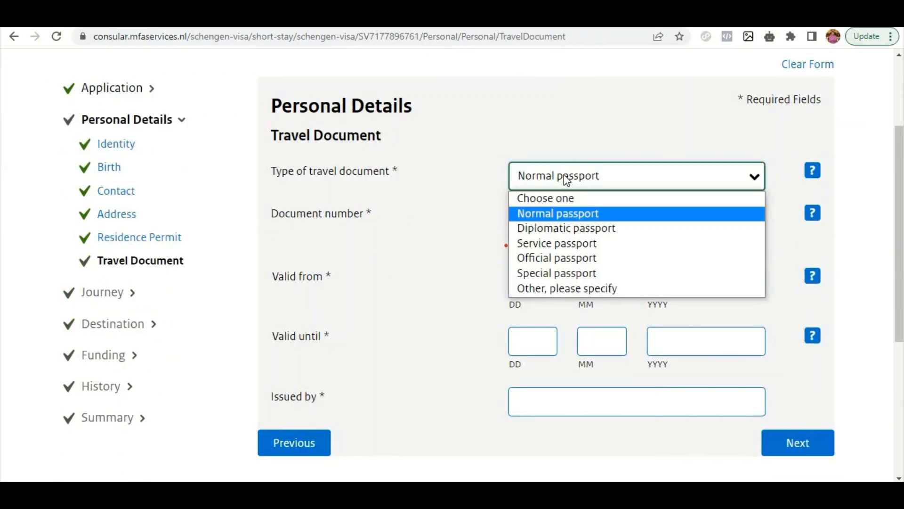
left_click(557, 219)
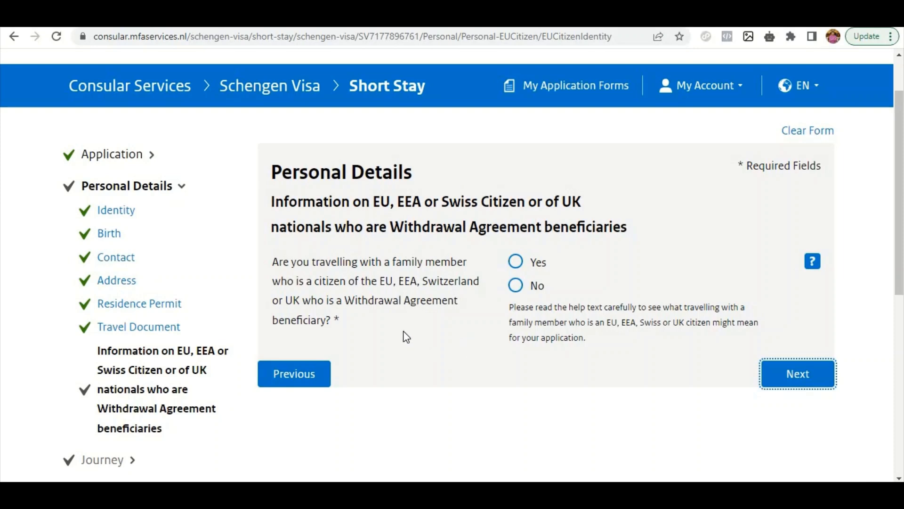
Answer No to travelling with an EU, EEA, Swiss or UK beneficiary family member, continue, and set the occupation to Banker.
left_click(515, 285)
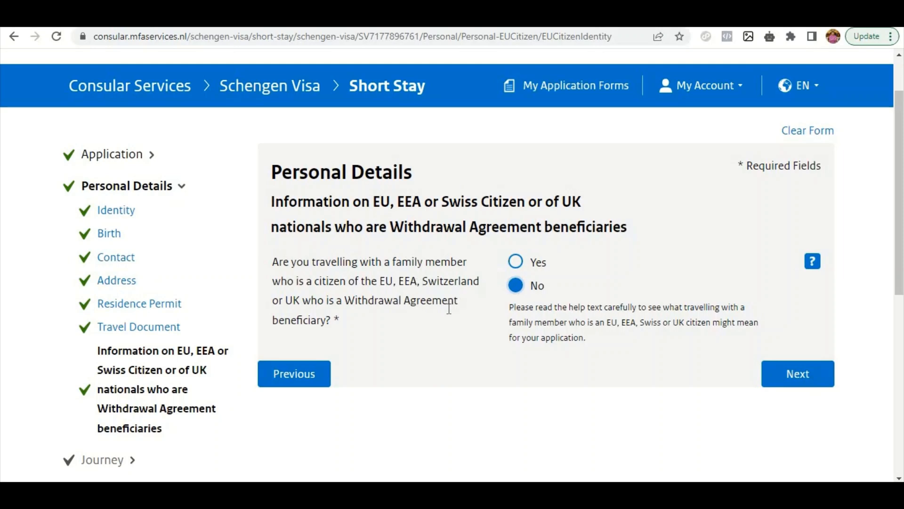
left_click(790, 385)
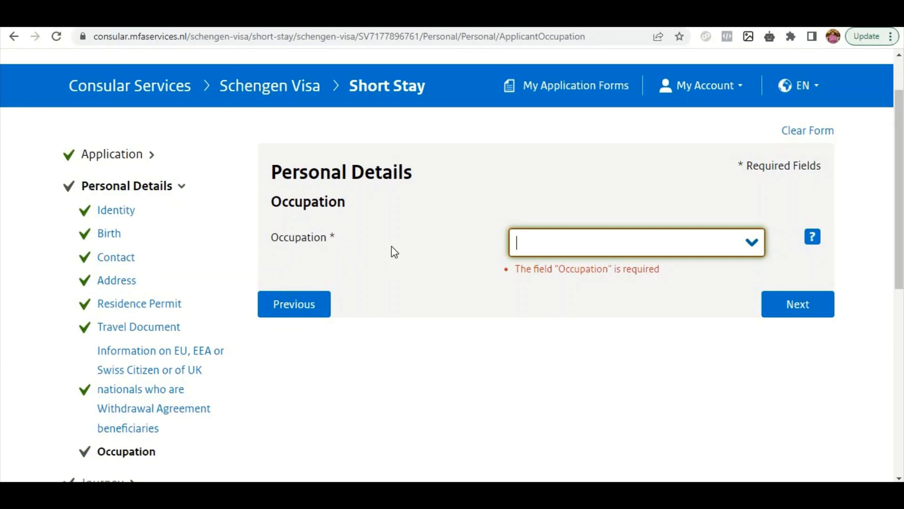
left_click(571, 246)
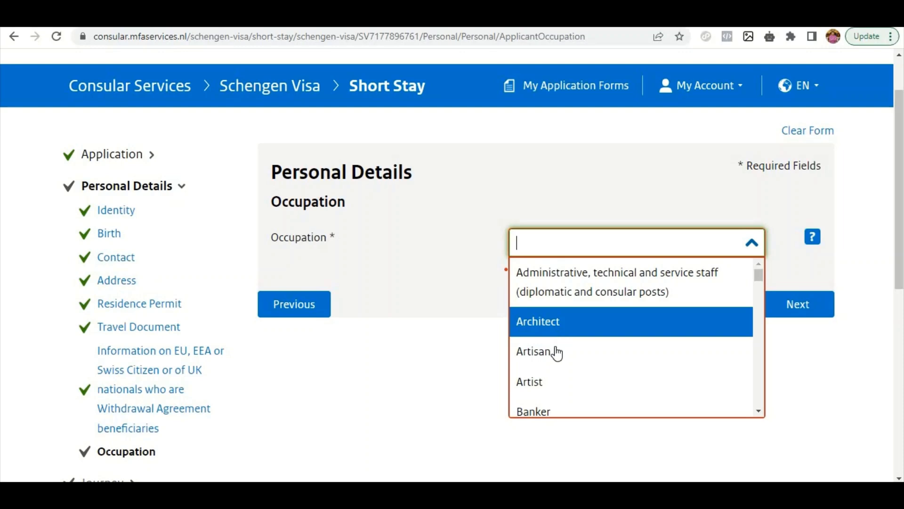
left_click(542, 413)
Look through the employer, phone number and address fields required on the Occupation page.
scroll(466, 269, "down", 3)
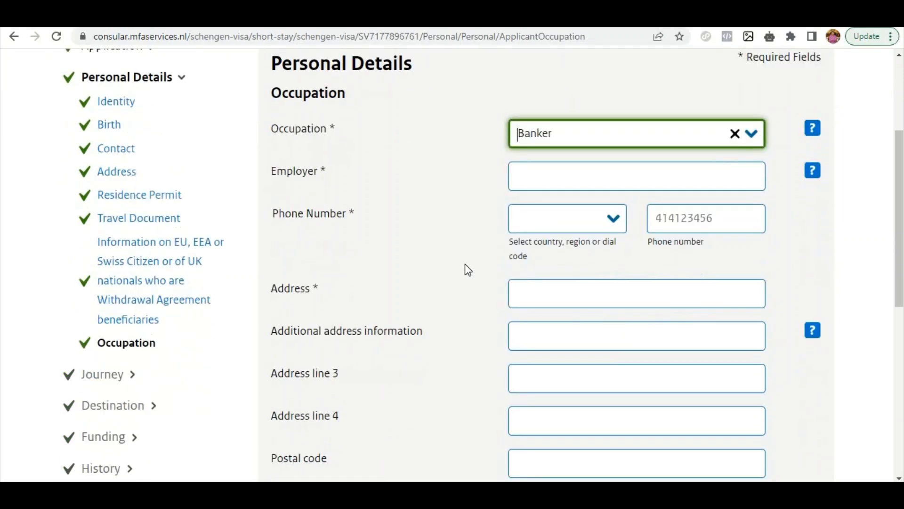
scroll(557, 405, "down", 1)
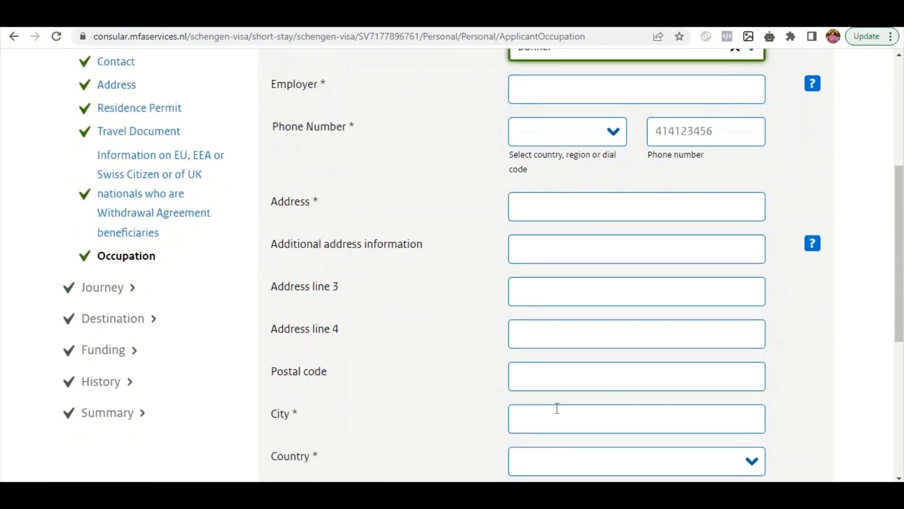
scroll(541, 375, "up", 1)
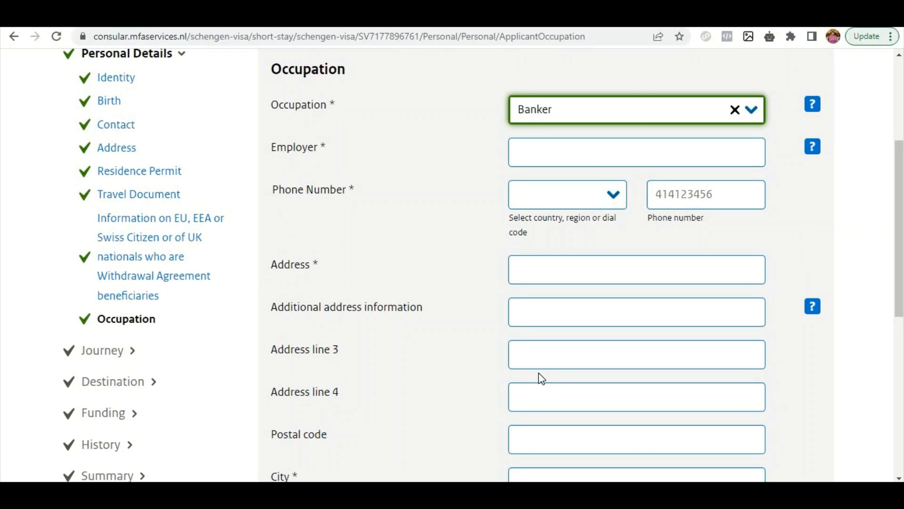
scroll(517, 347, "down", 3)
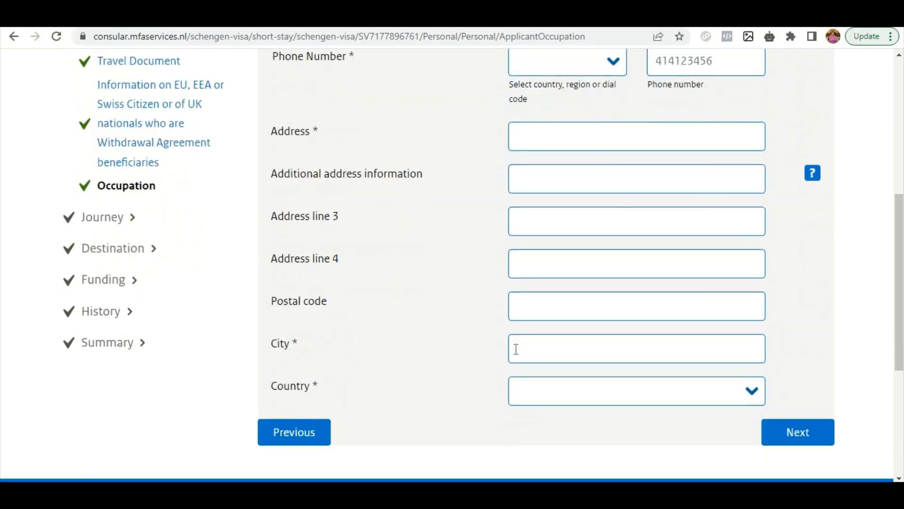
scroll(516, 348, "up", 3)
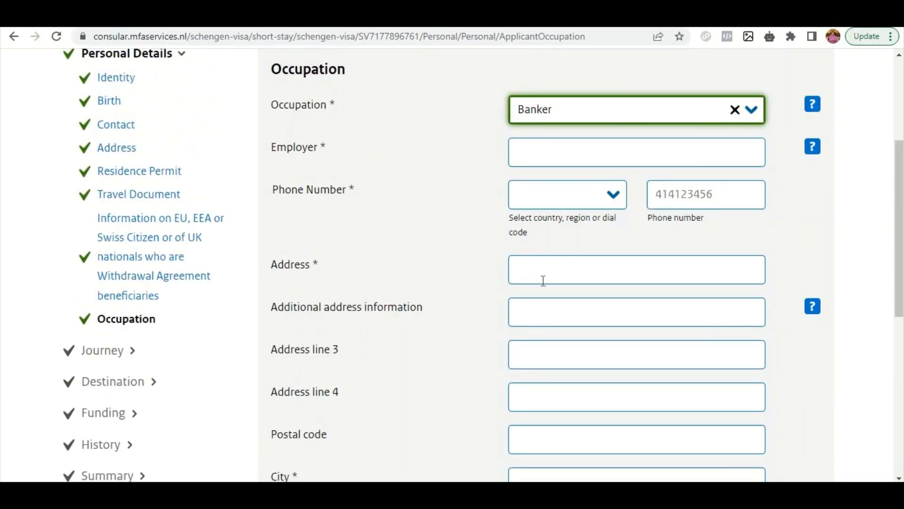
scroll(544, 285, "down", 1)
scroll(545, 291, "down", 1)
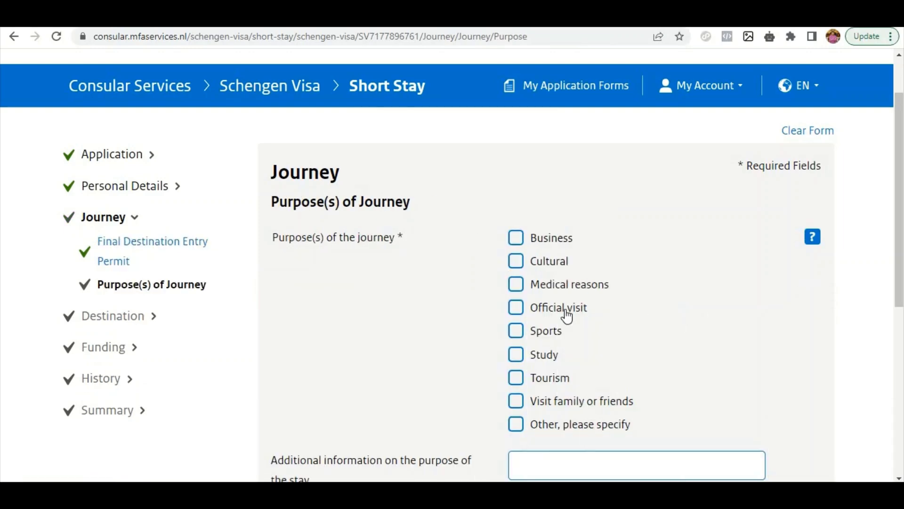
Select Tourism and Visit family or friends as purposes of the journey, leave the additional information empty, and continue.
scroll(393, 276, "down", 1)
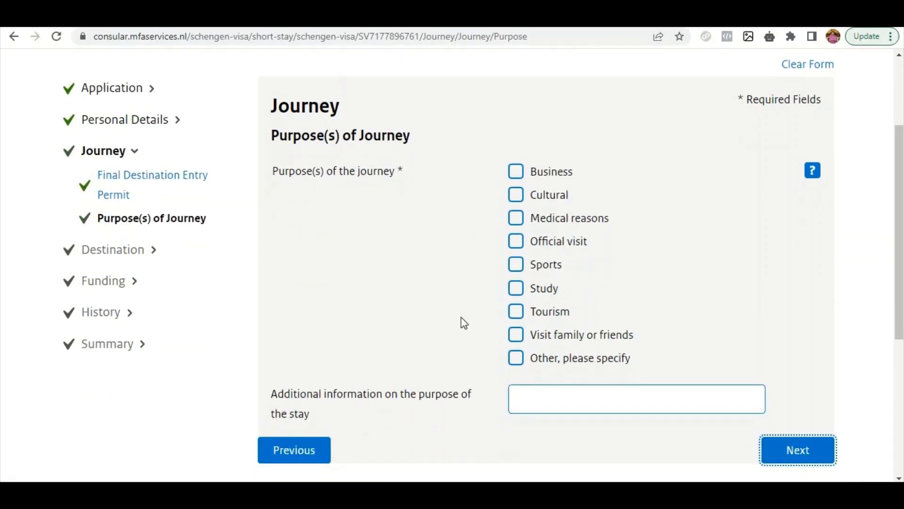
left_click(514, 316)
left_click(515, 291)
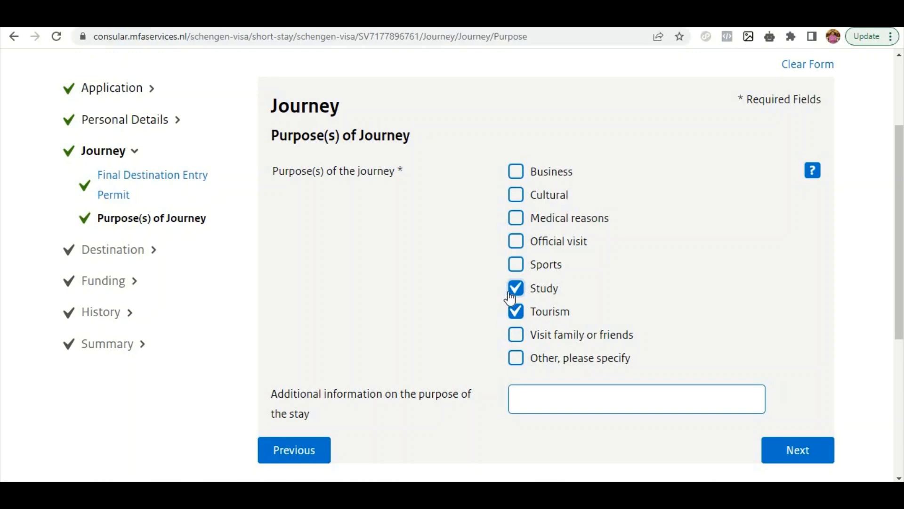
left_click(516, 291)
left_click(516, 335)
scroll(438, 323, "down", 1)
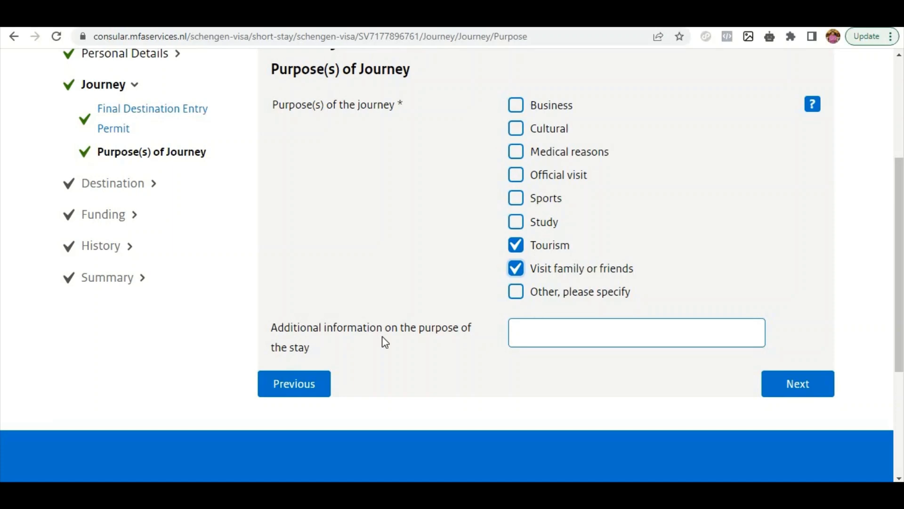
left_click(539, 333)
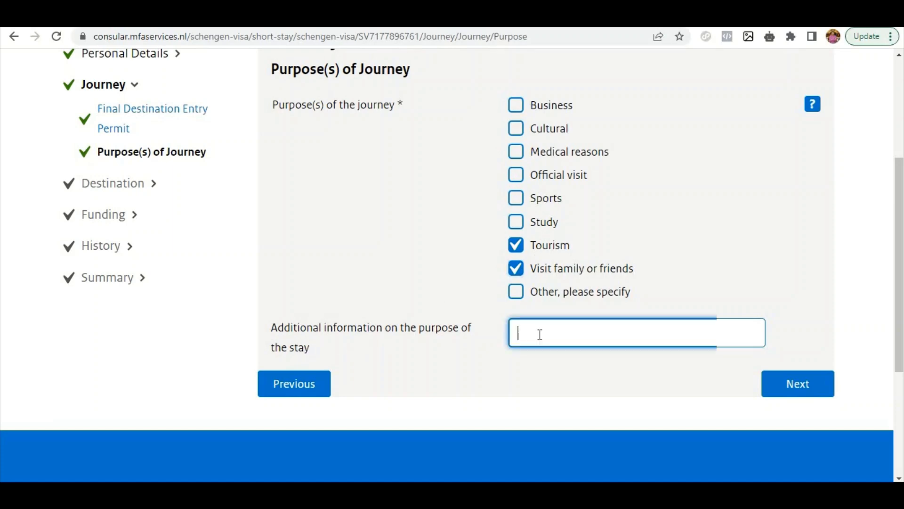
left_click(818, 397)
Answer No to visiting countries outside Schengen during the travel period, choose Single entry for the visa type, and continue.
scroll(329, 197, "down", 2)
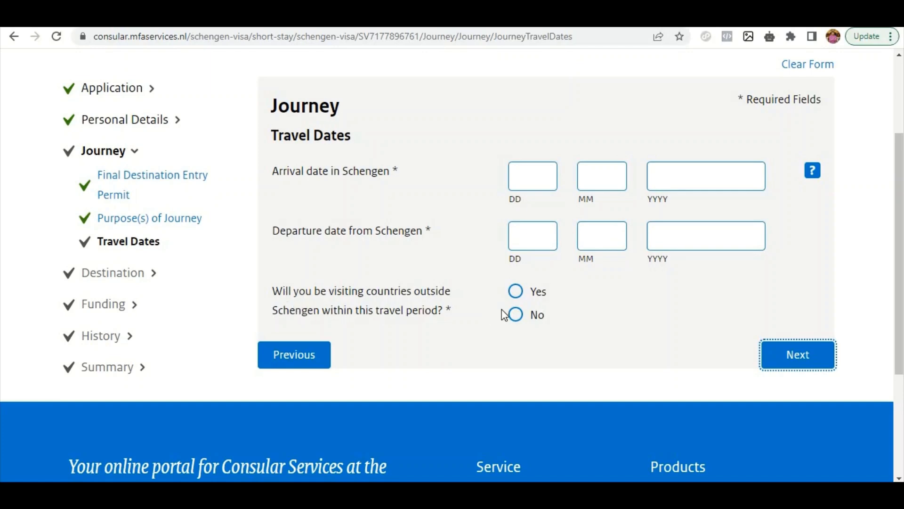
left_click(518, 321)
left_click(810, 360)
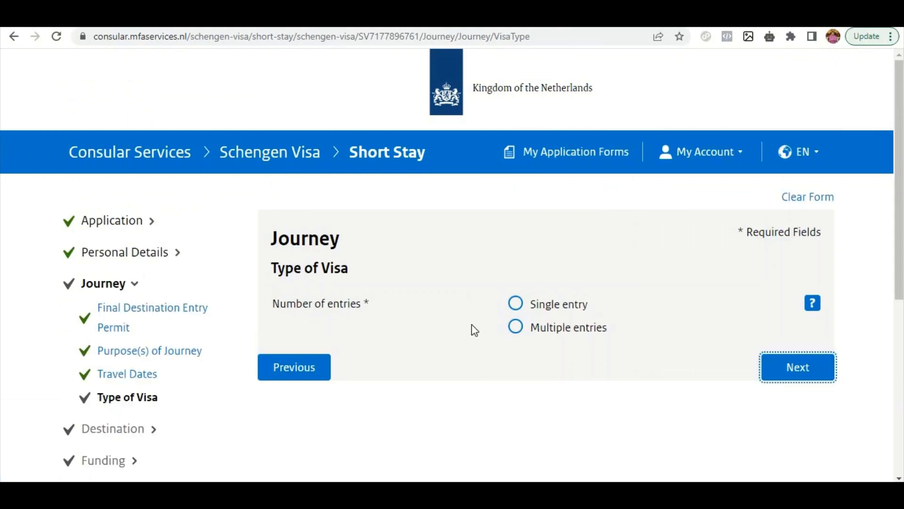
left_click(516, 306)
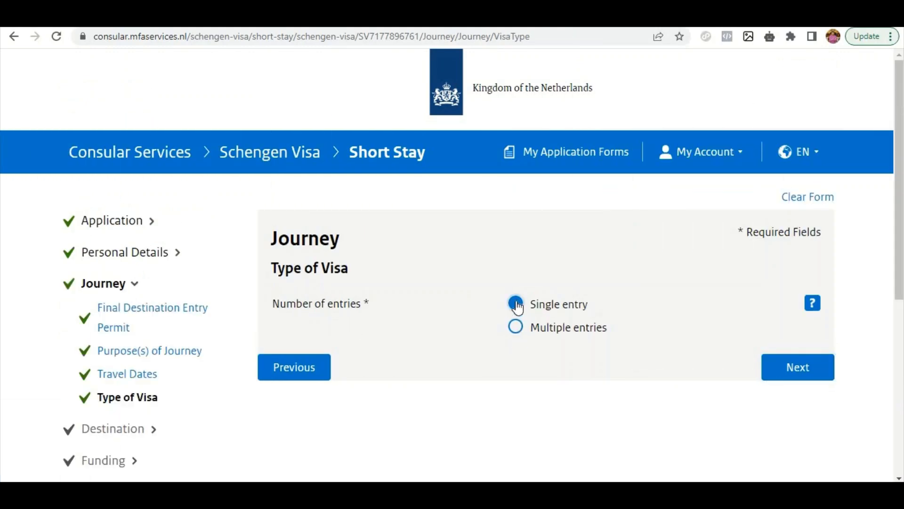
left_click(786, 372)
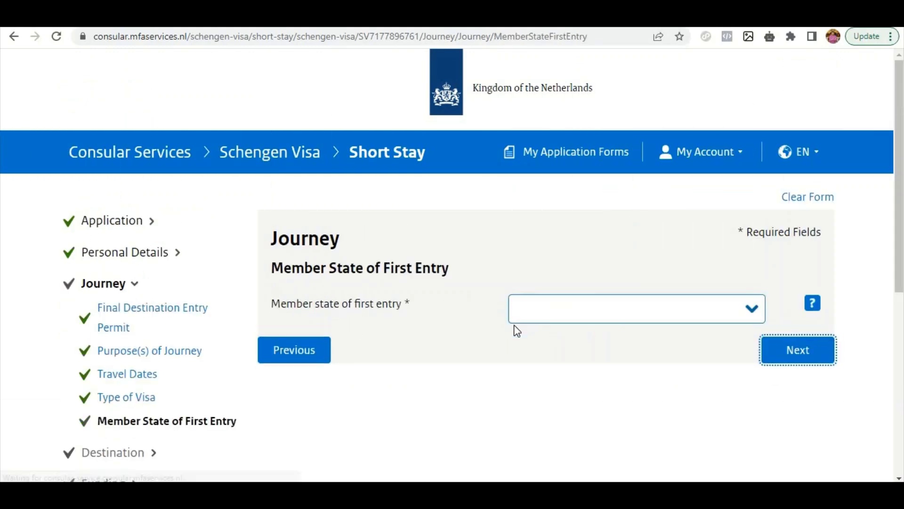
Set the member state of first entry to Netherlands and continue to the Destination section.
left_click(546, 309)
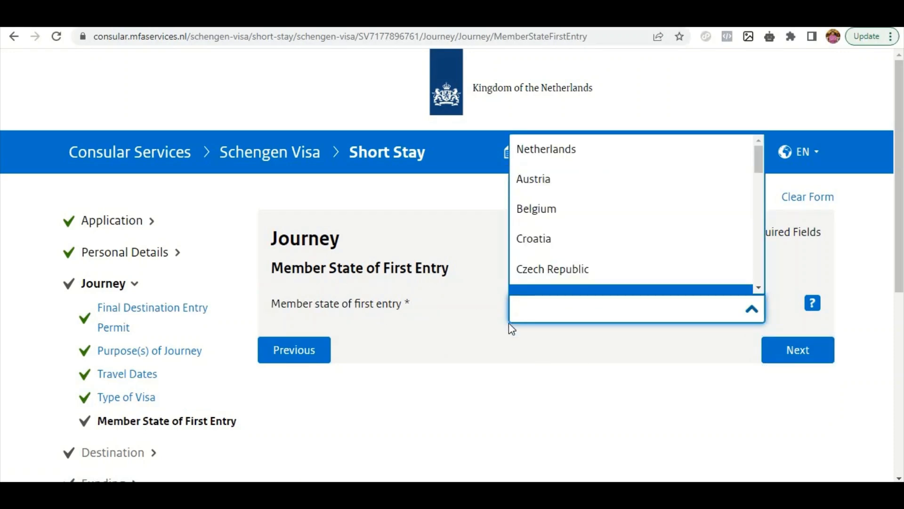
type("NE")
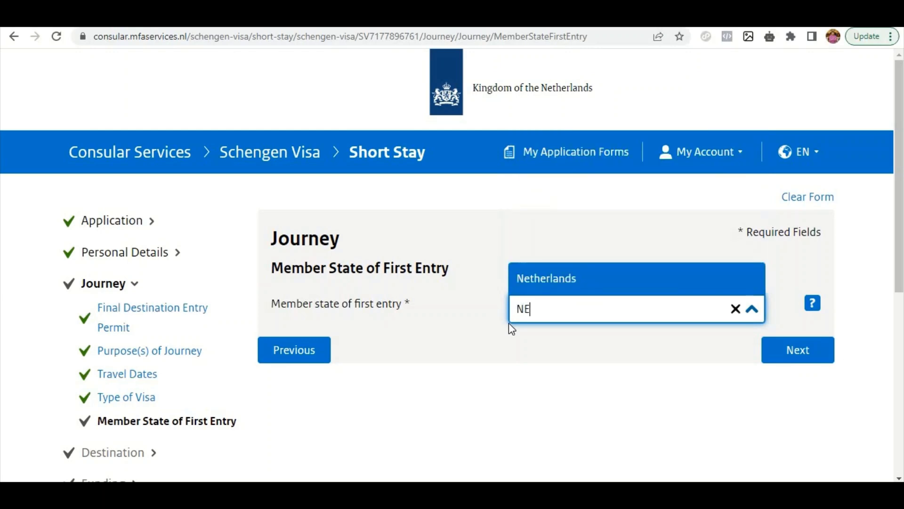
left_click(542, 285)
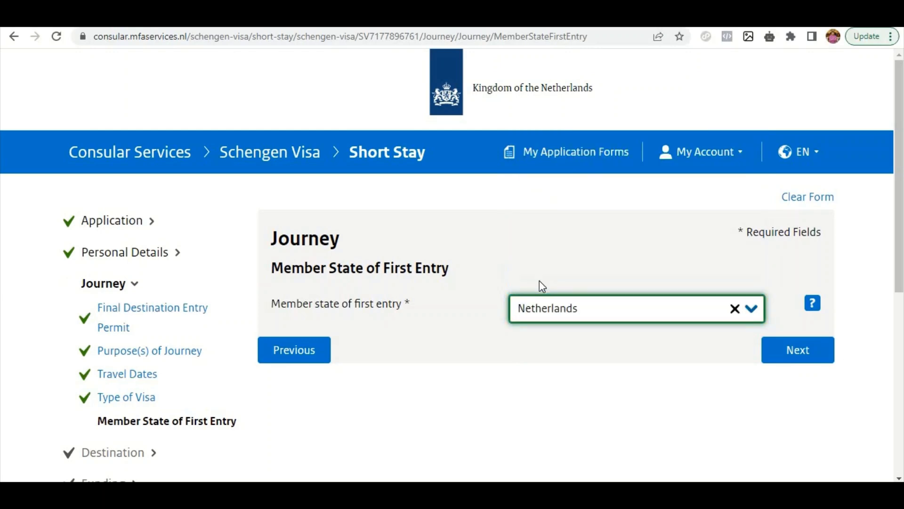
left_click(776, 360)
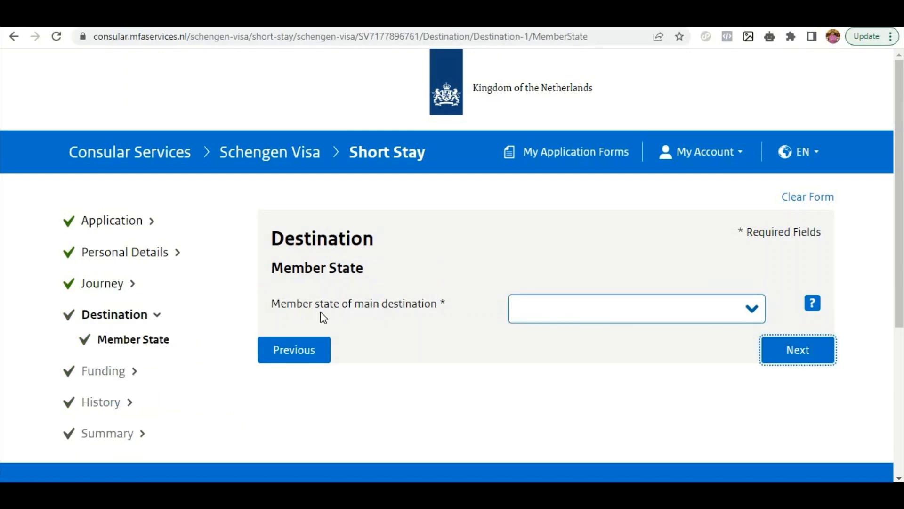
Set the member state of main destination to Netherlands and continue to the Invitation page.
left_click(570, 317)
type("N")
key("Return")
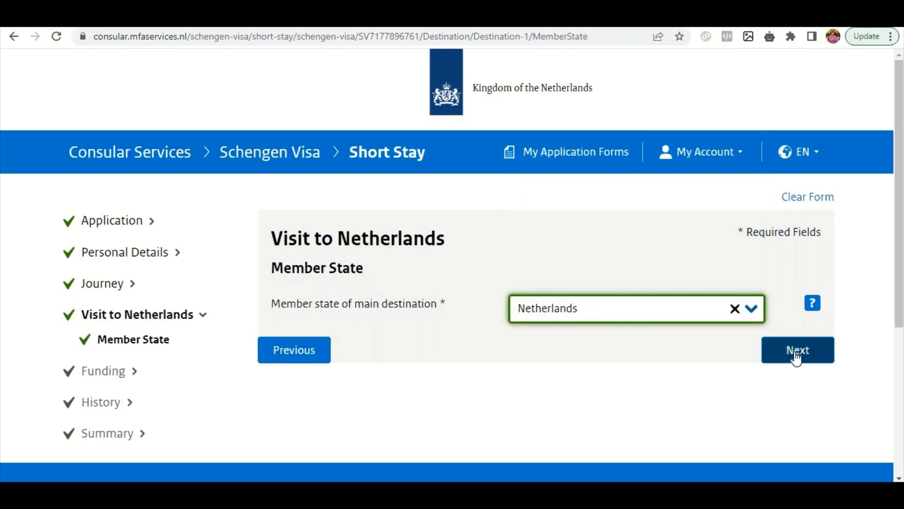
left_click(795, 353)
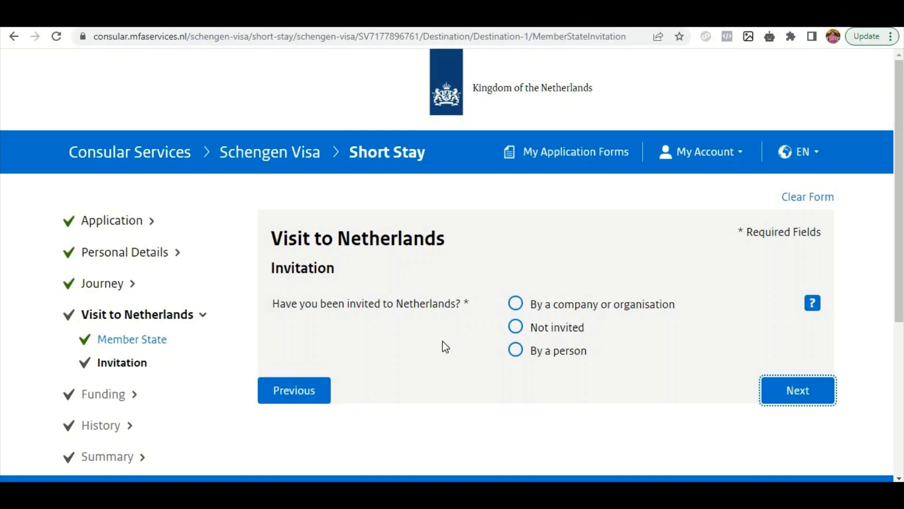
On the Invitation page, check which fields the By a person option requires, choose Not invited, and continue.
left_click(516, 328)
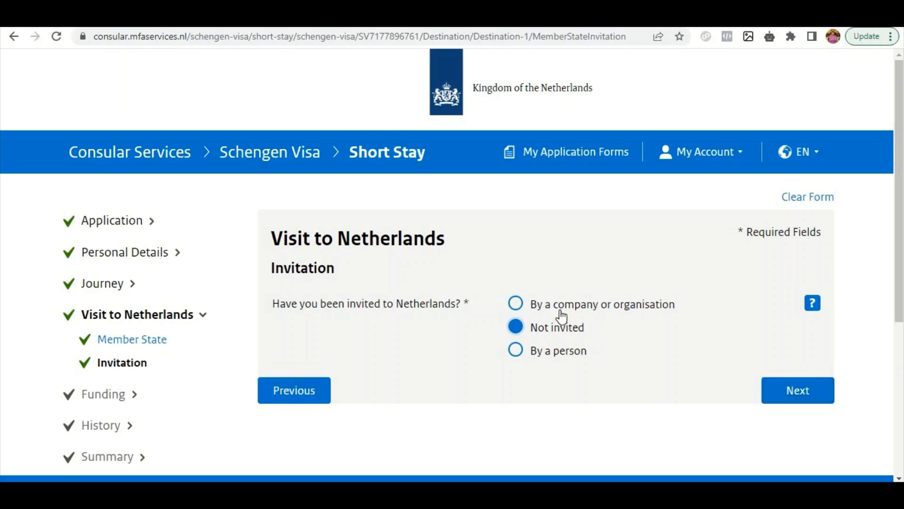
left_click(515, 350)
scroll(516, 355, "down", 4)
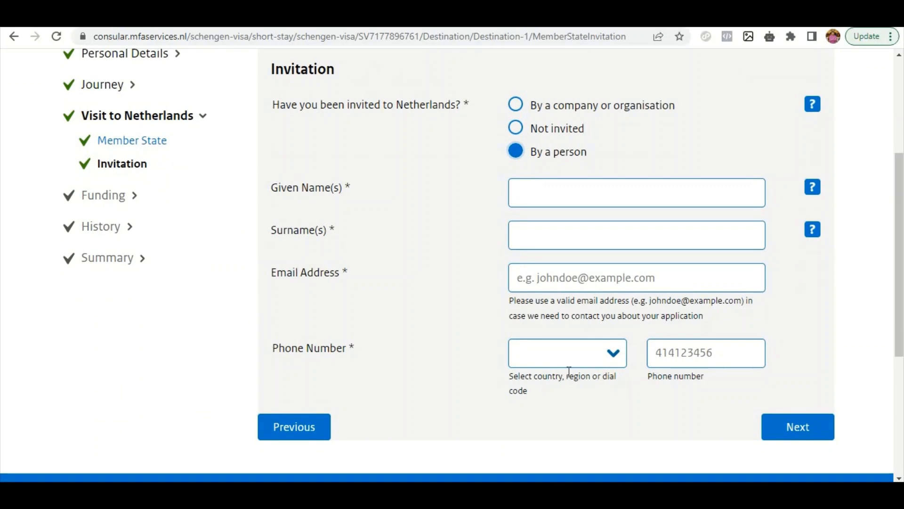
scroll(569, 372, "up", 2)
left_click(516, 193)
left_click(811, 271)
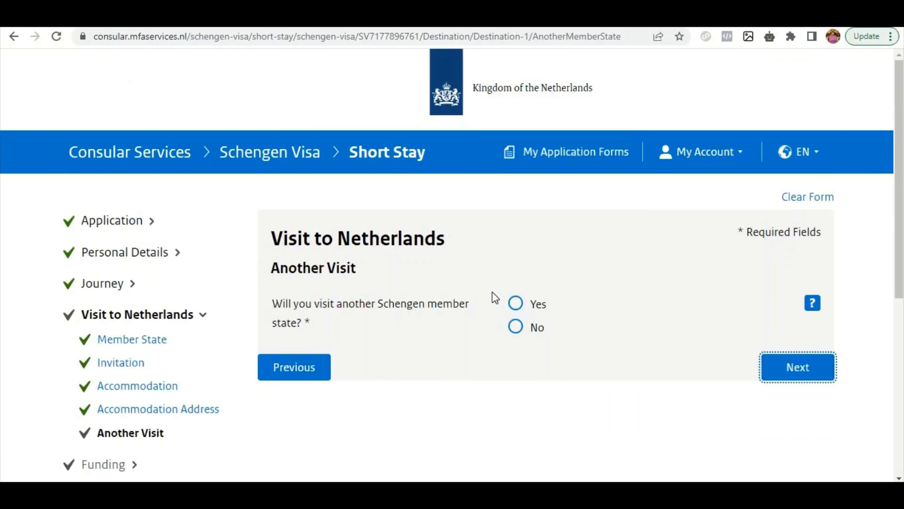
Answer No to visiting another Schengen member state, set funding to Only me with Cash and Credit card as means of support, and continue.
left_click(516, 326)
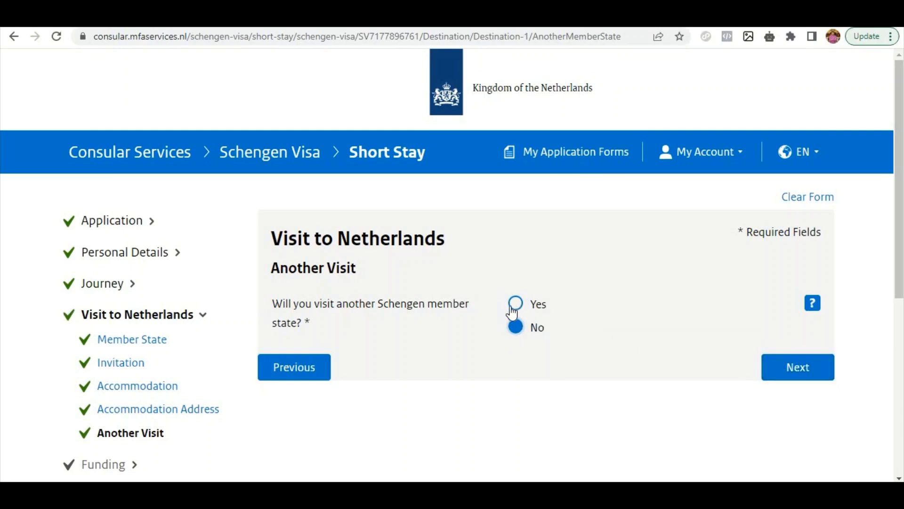
left_click(789, 367)
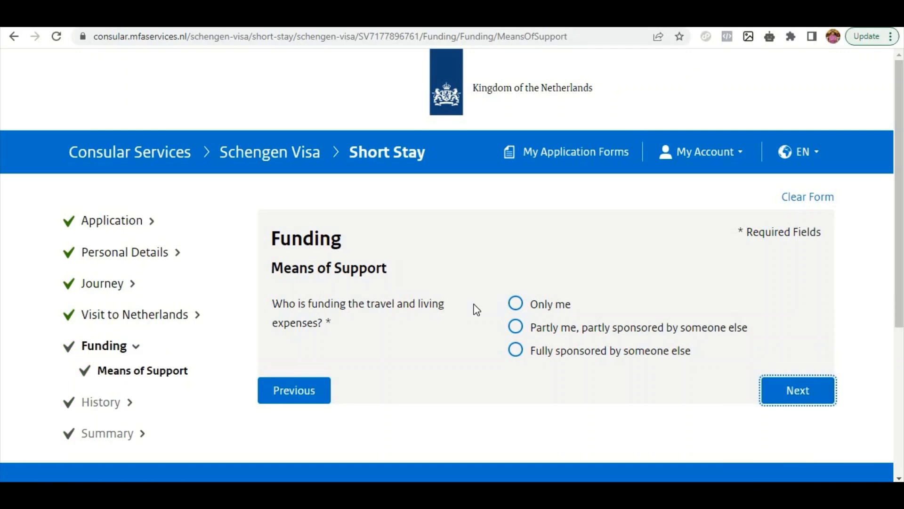
left_click(515, 304)
scroll(516, 311, "down", 3)
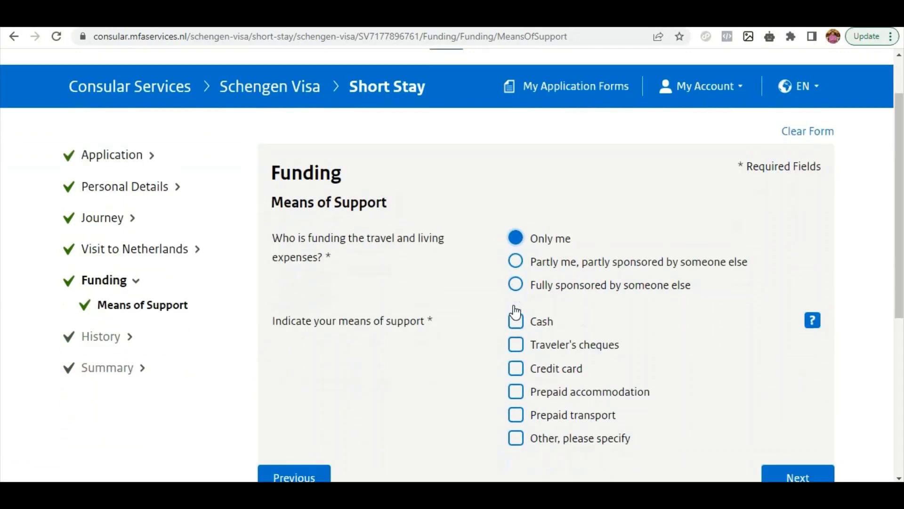
left_click(518, 256)
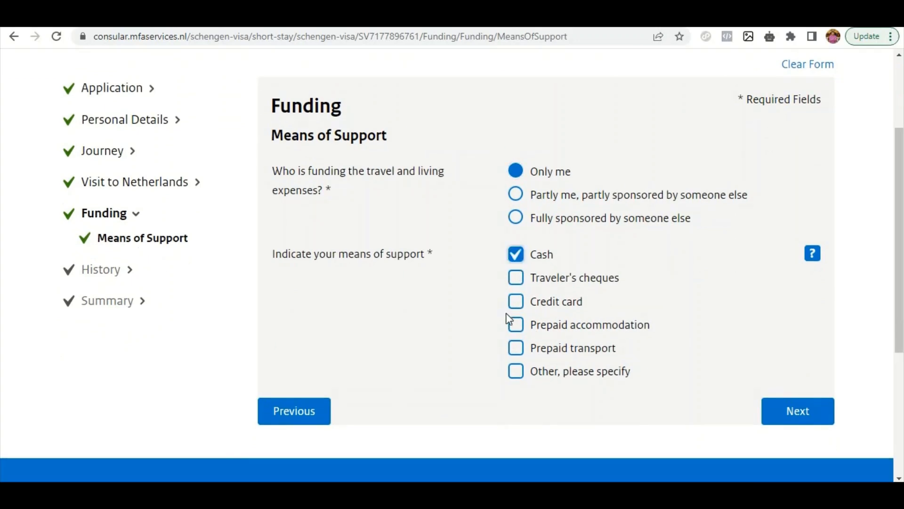
left_click(515, 302)
left_click(799, 422)
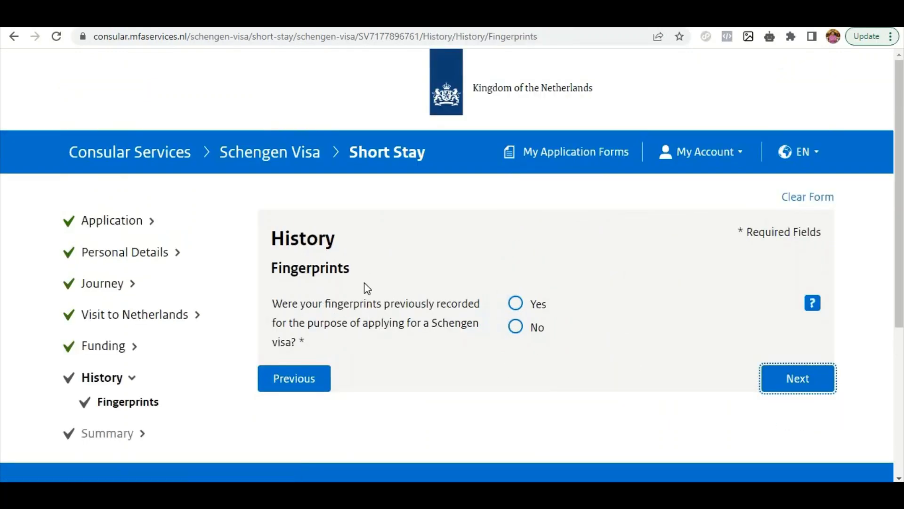
Answer No to fingerprints previously recorded for a Schengen visa, continue to the Summary, and review the application details.
left_click(517, 309)
scroll(515, 311, "down", 3)
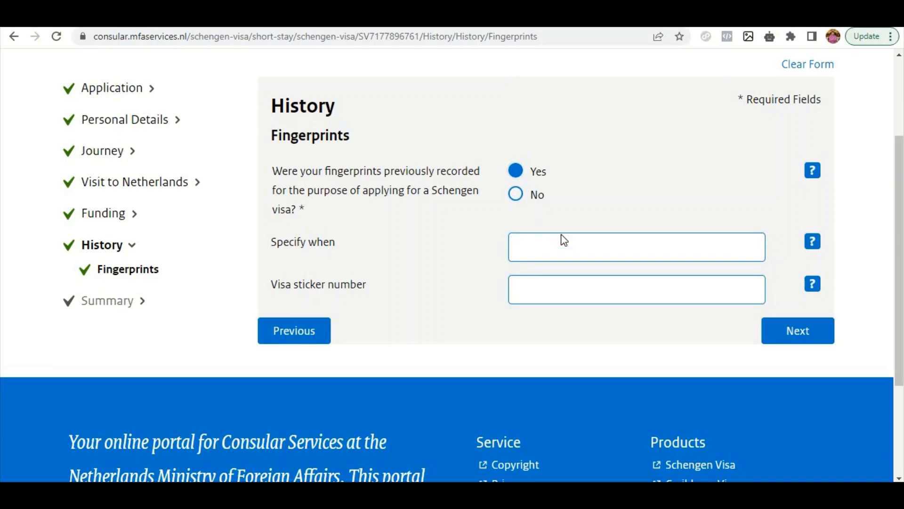
left_click(515, 193)
left_click(795, 249)
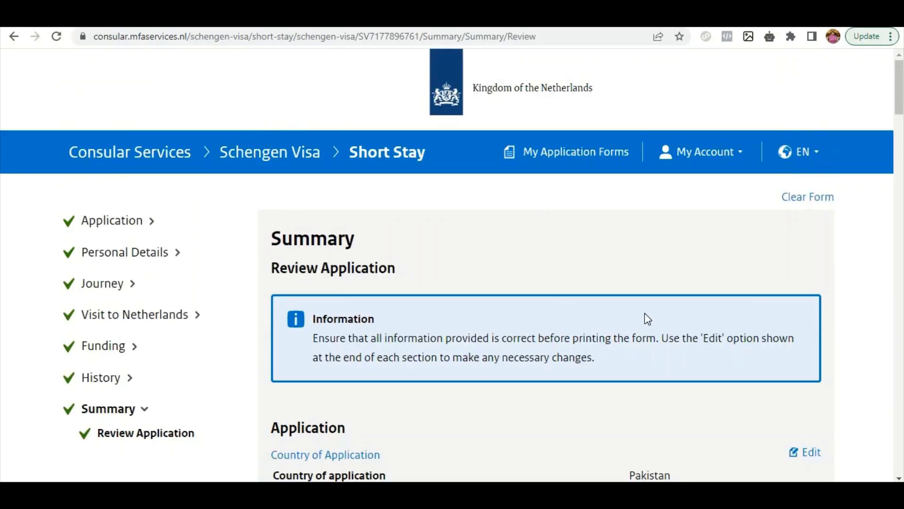
scroll(647, 320, "down", 5)
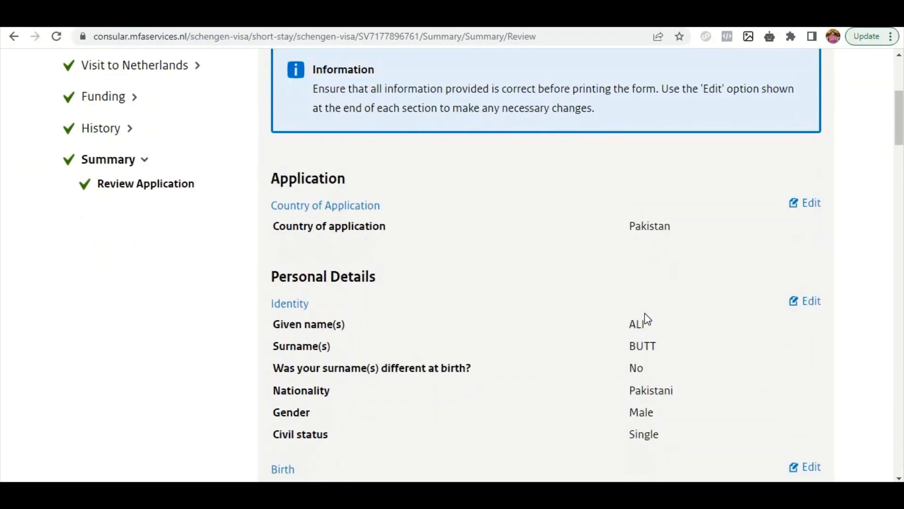
scroll(647, 319, "down", 20)
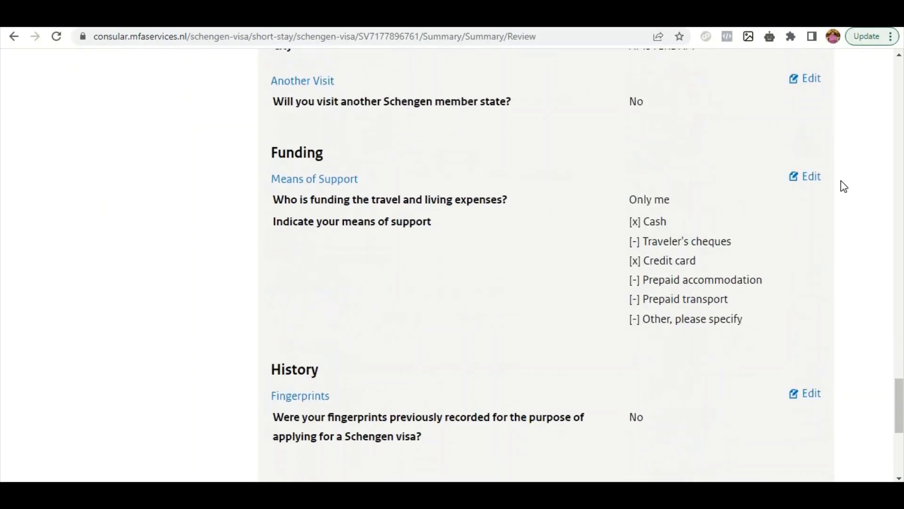
Finish the summary review, continue past the Privacy Statement to the Declaration, and download the application form.
scroll(843, 187, "down", 7)
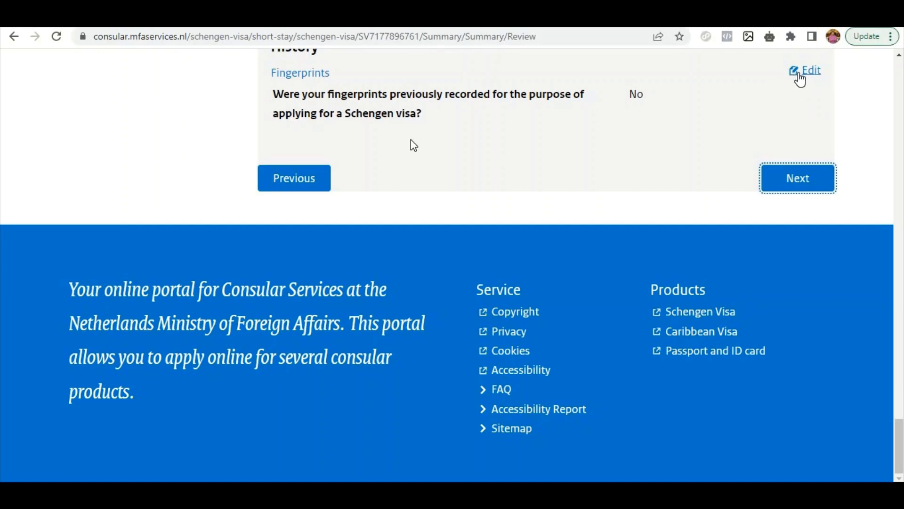
left_click(795, 184)
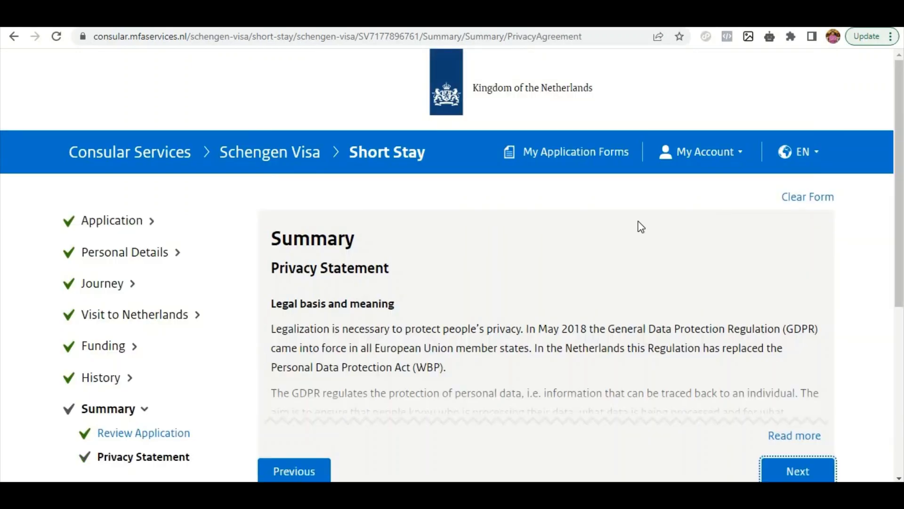
scroll(497, 278, "down", 2)
scroll(496, 278, "up", 1)
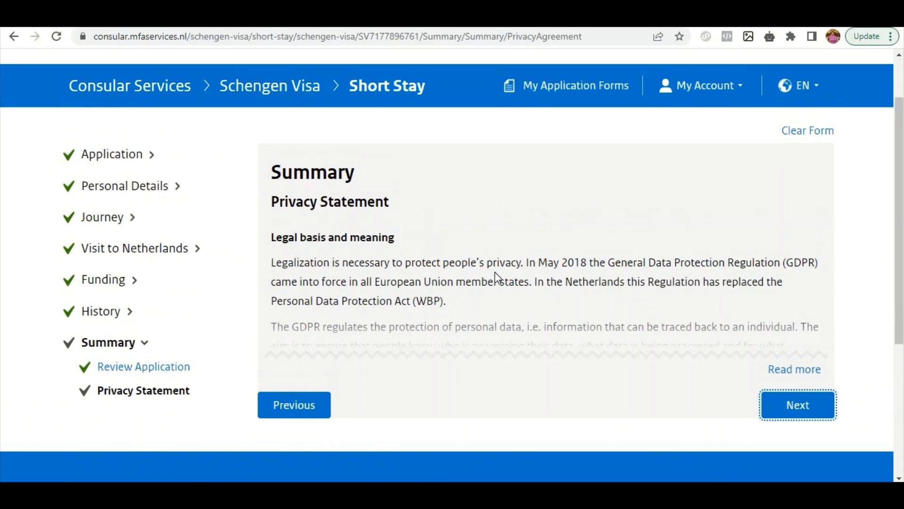
key("Return")
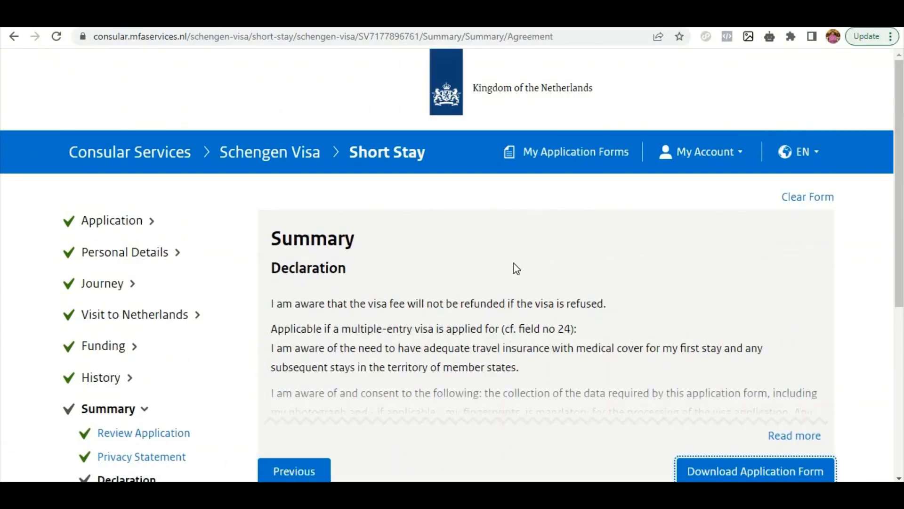
scroll(513, 262, "down", 1)
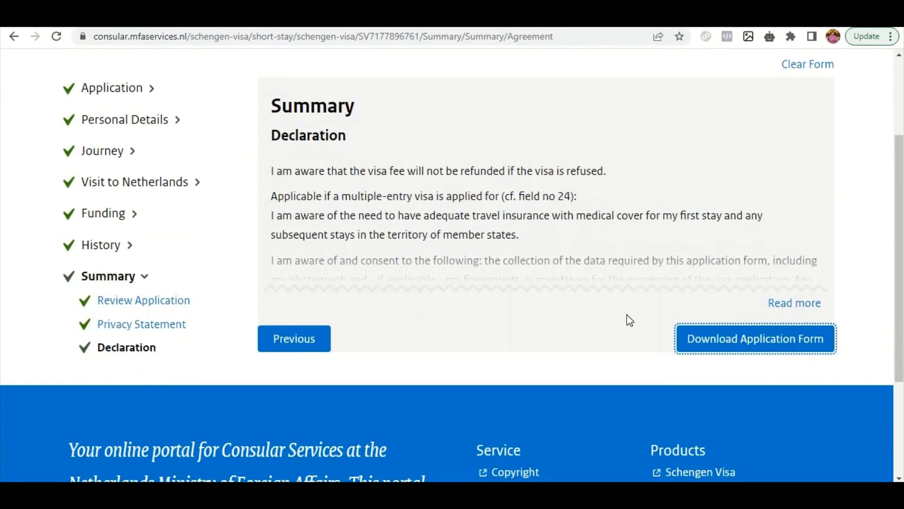
left_click(724, 349)
Examine the downloaded PDF application form, checking the applicant's entries and the privacy statement, and return to its first page.
scroll(723, 347, "down", 1)
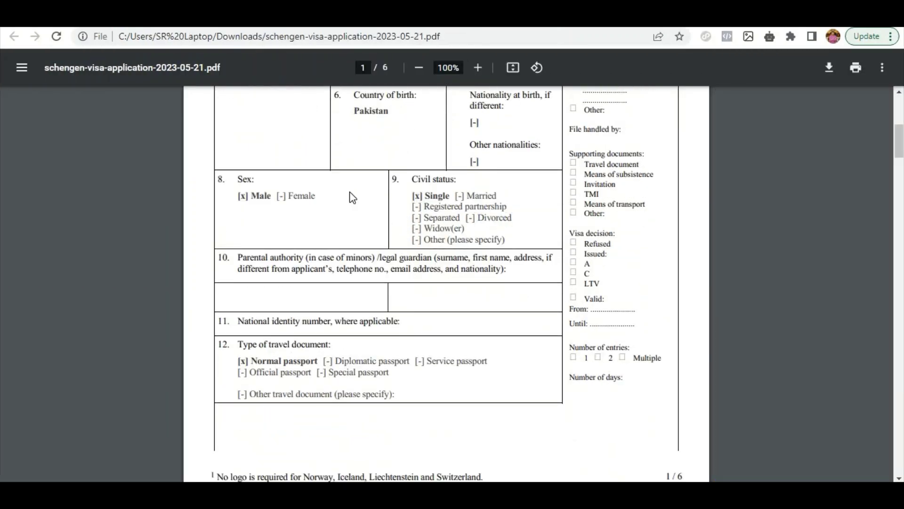
scroll(351, 197, "down", 5)
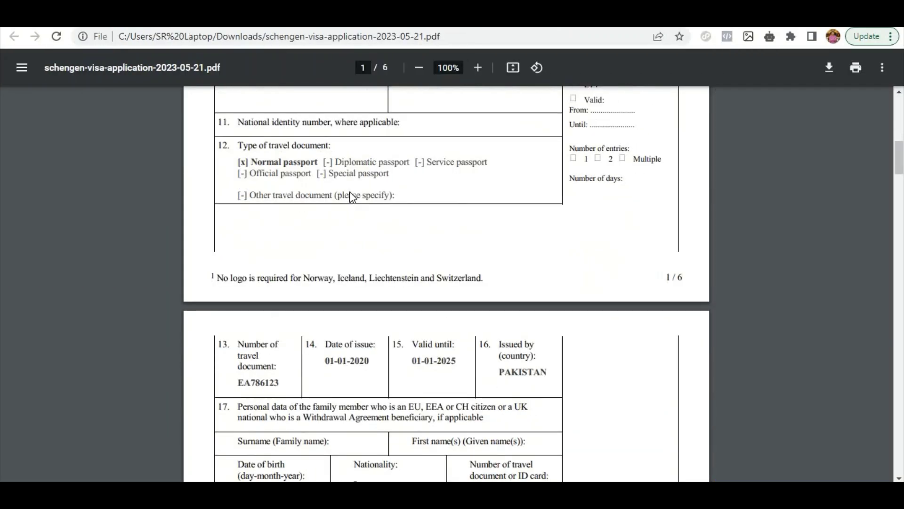
scroll(349, 191, "down", 3)
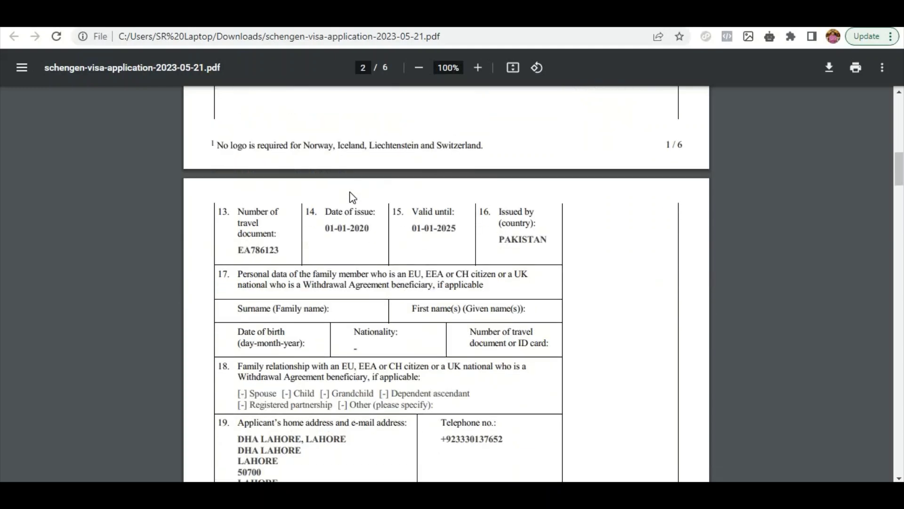
scroll(351, 196, "down", 8)
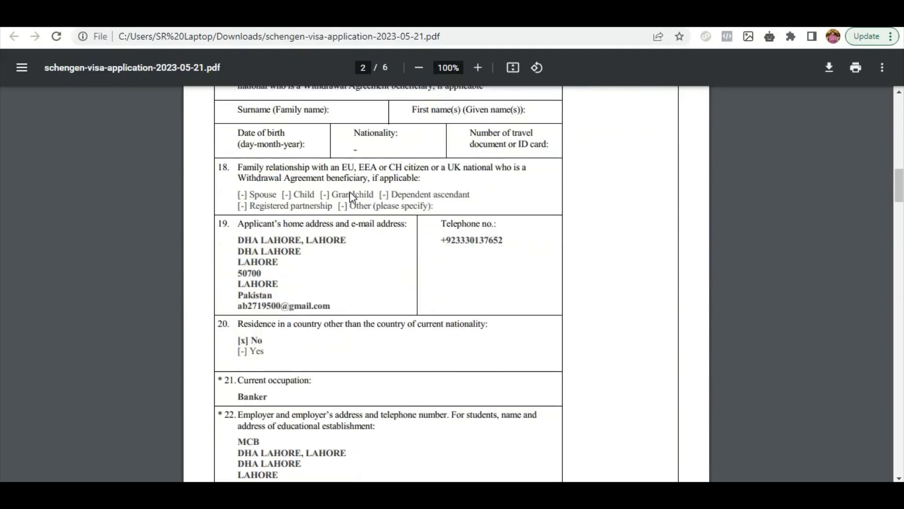
scroll(353, 197, "down", 2)
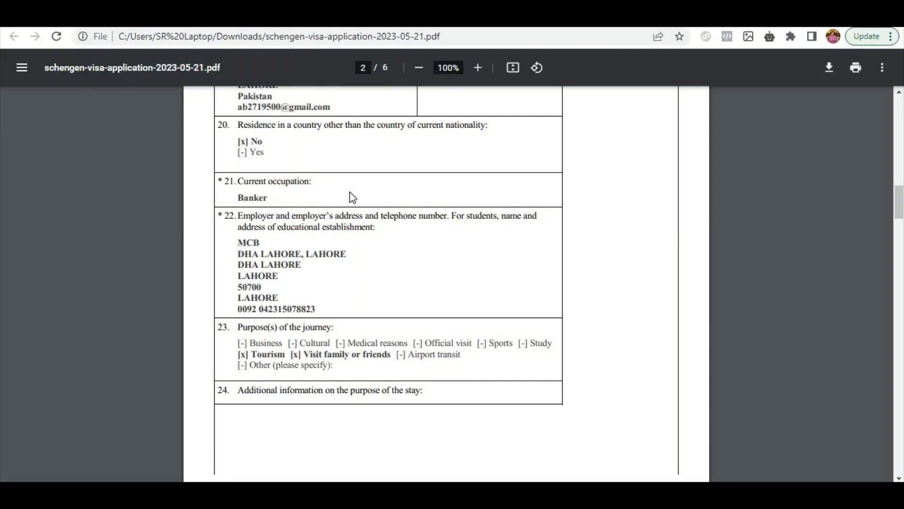
scroll(352, 197, "down", 15)
scroll(349, 193, "down", 8)
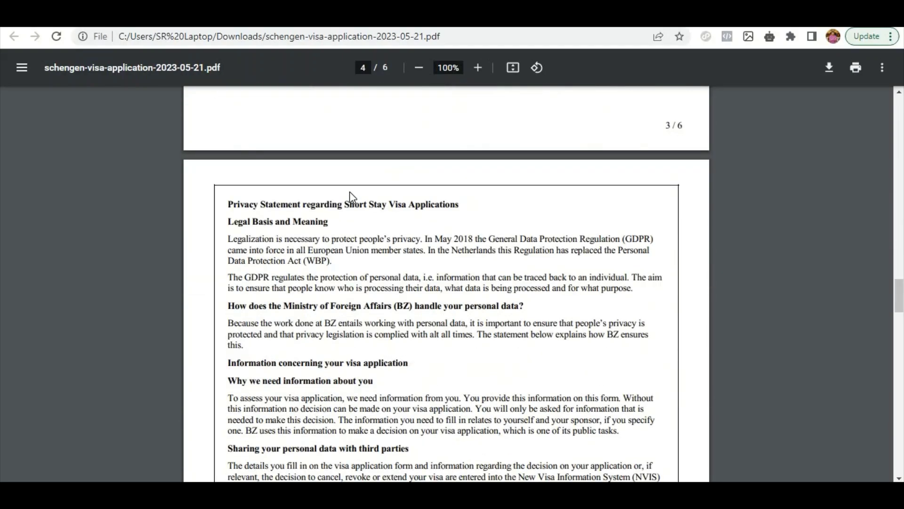
scroll(349, 192, "down", 6)
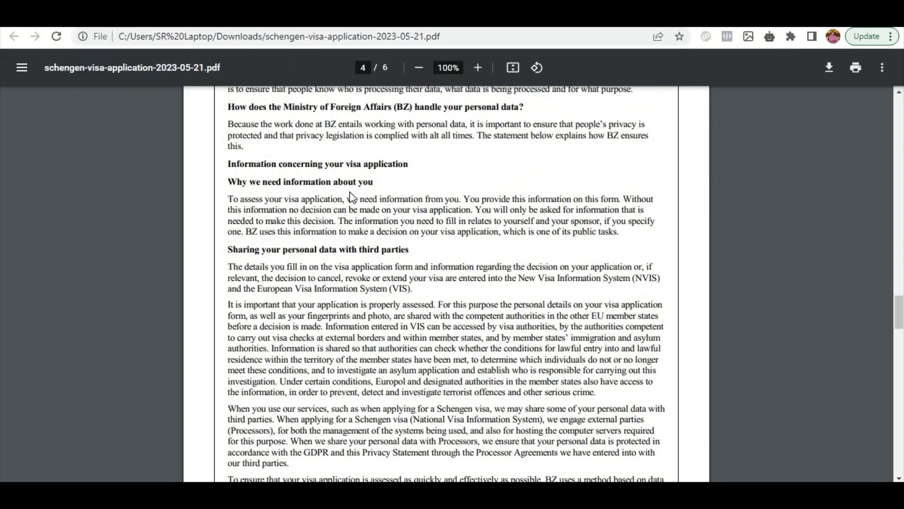
scroll(349, 191, "down", 4)
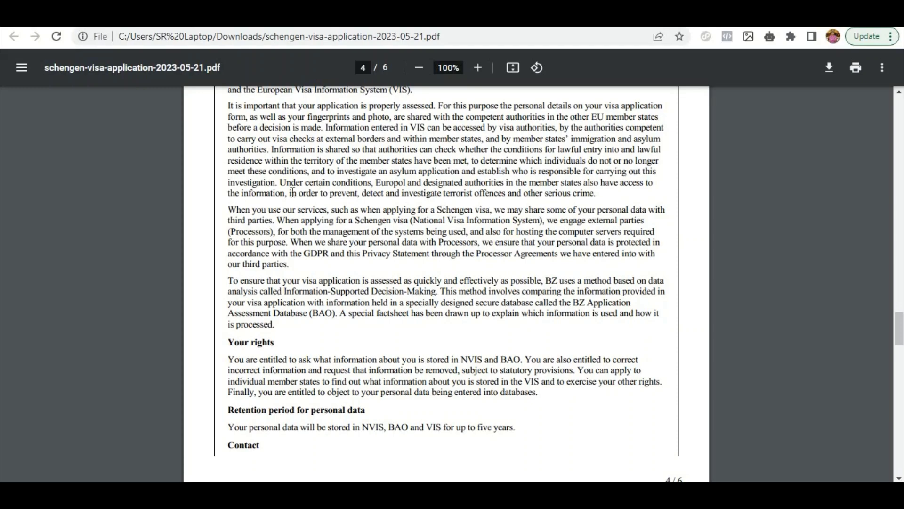
scroll(292, 193, "down", 8)
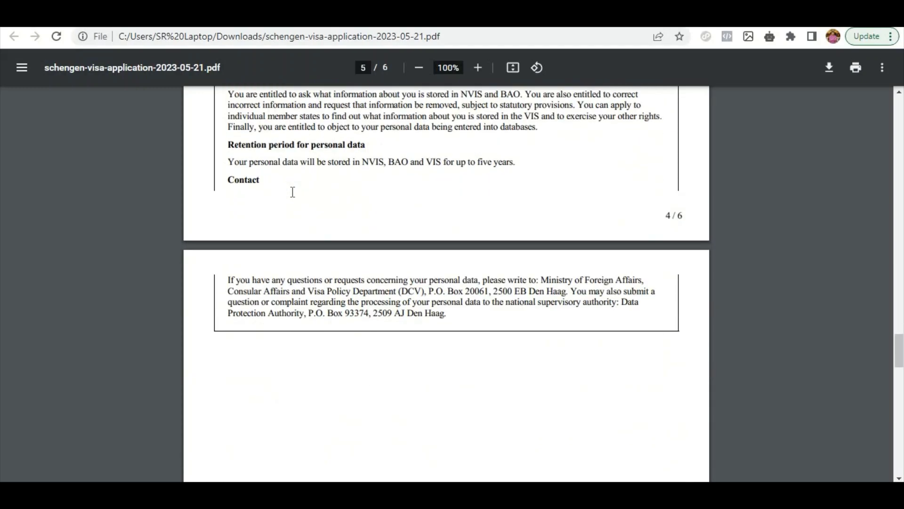
scroll(292, 192, "up", 20)
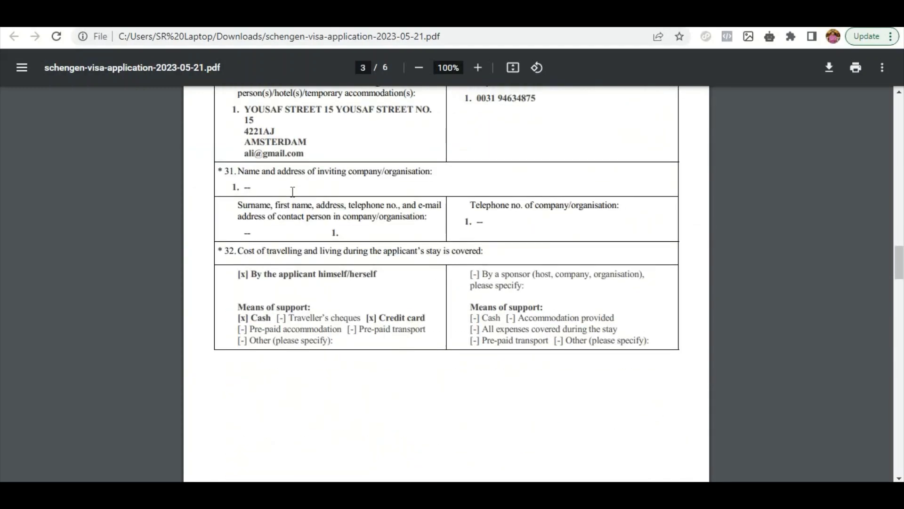
scroll(292, 192, "up", 18)
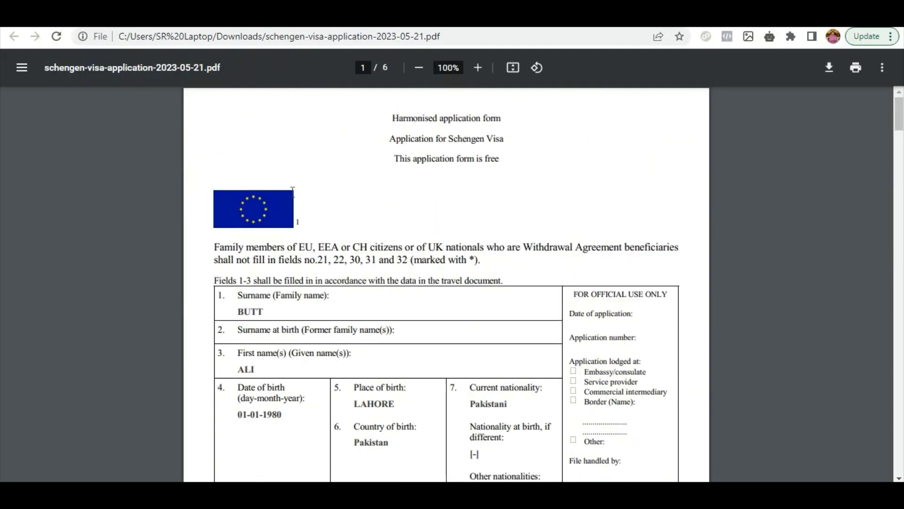